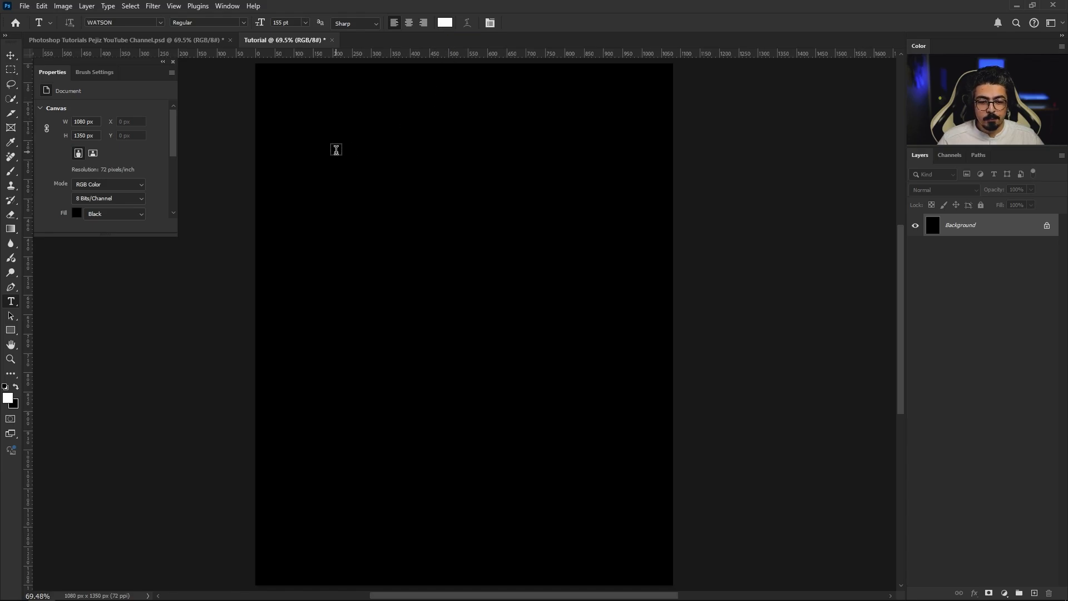
# Add the letter "W" as its own text layer near the upper-left area of the black canvas.
pyautogui.click(324, 145)
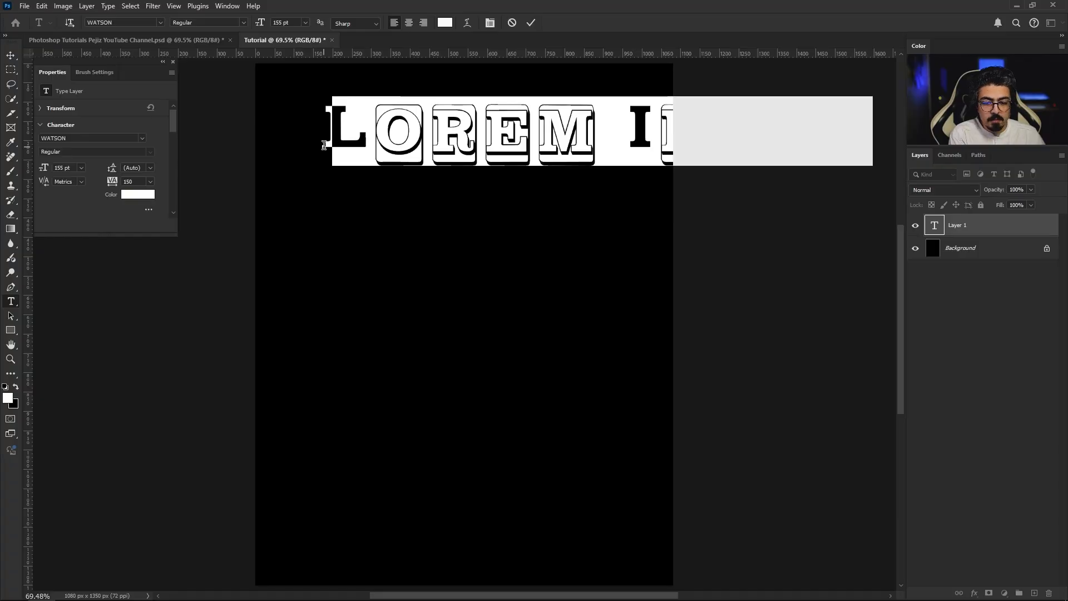
pyautogui.write('W')
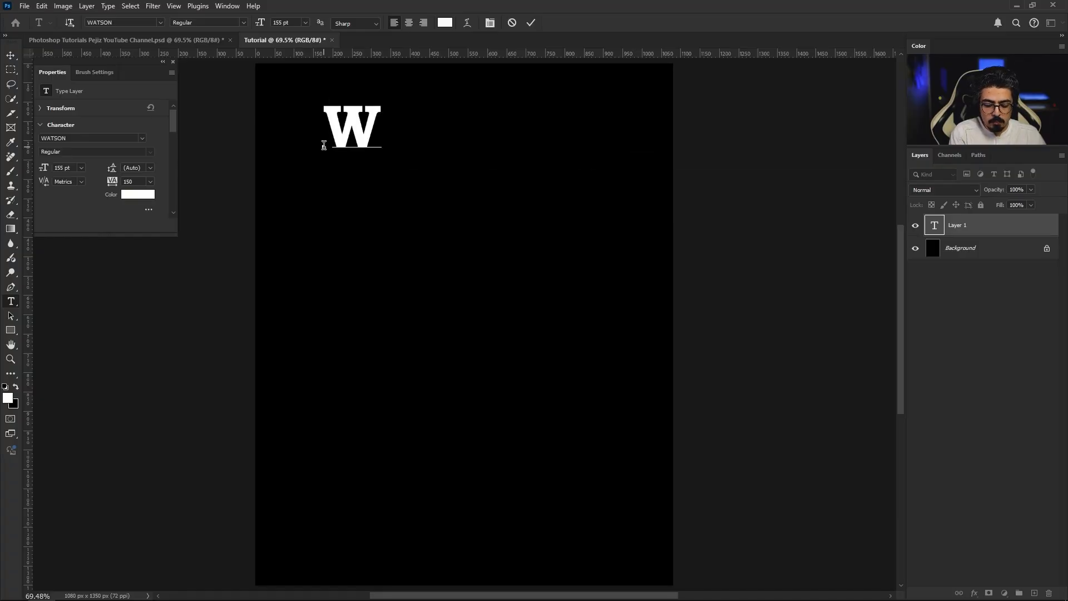
pyautogui.hotkey('ctrl', 'Return')
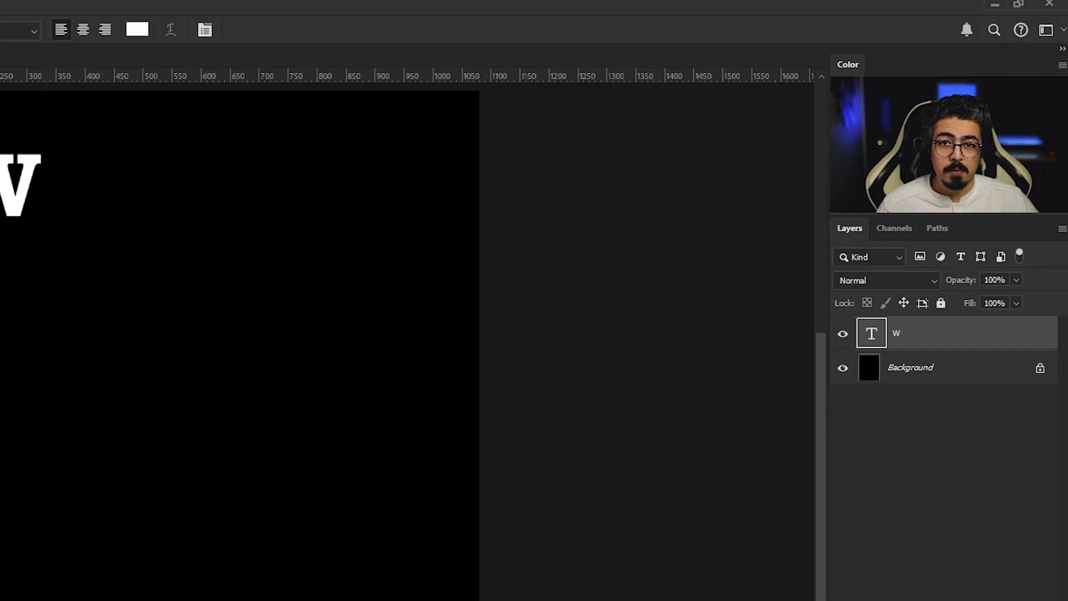
# Duplicate the W five times to the right at the same height, forming a row of six letters.
pyautogui.press('v')
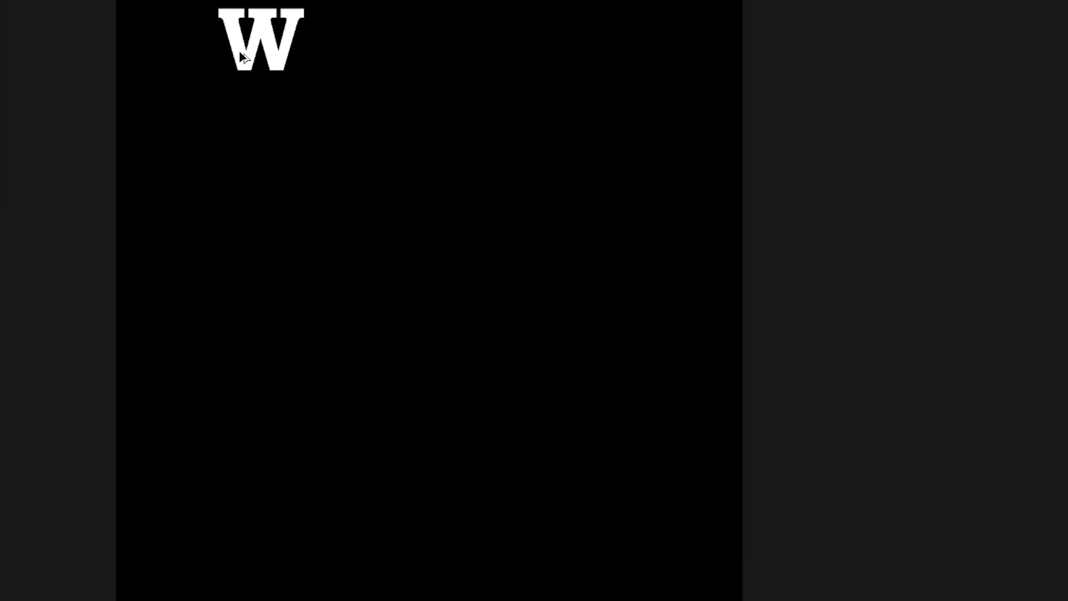
pyautogui.moveTo(337, 133); pyautogui.dragTo(345, 138)
pyautogui.moveTo(249, 58); pyautogui.dragTo(333, 59)
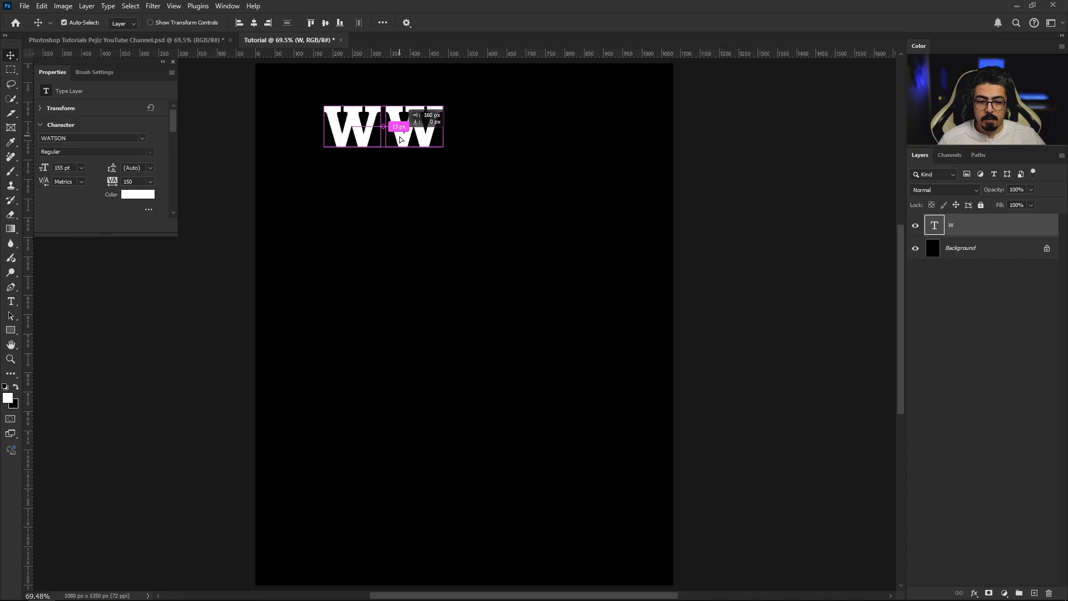
pyautogui.moveTo(400, 139); pyautogui.dragTo(399, 141)
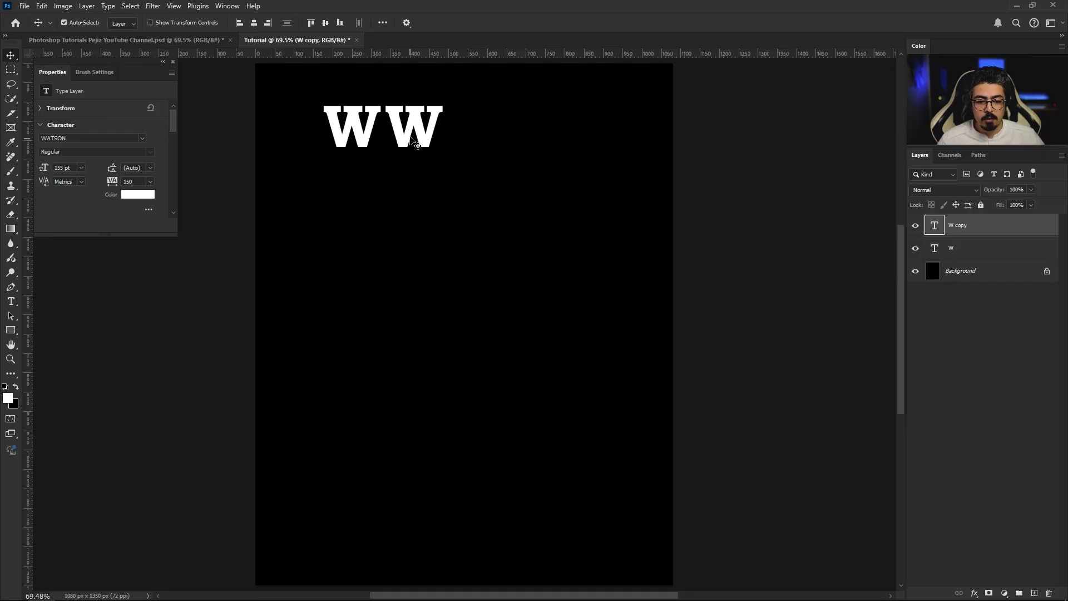
pyautogui.moveTo(402, 135); pyautogui.dragTo(669, 139)
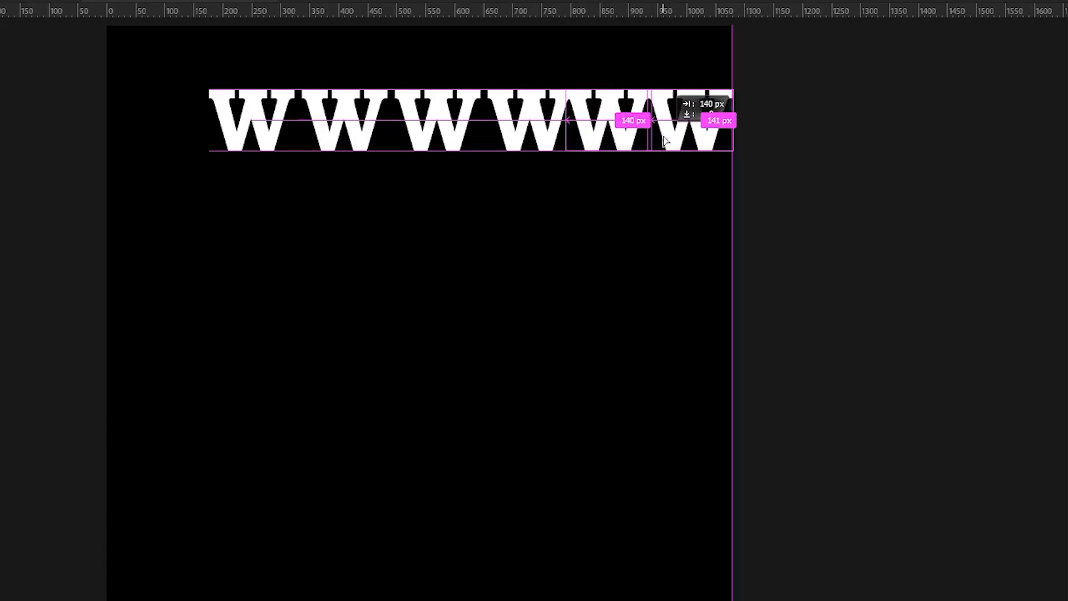
# Replace the text of the five W copies with A, S, H, D and C, in order from left to right.
pyautogui.click(356, 128)
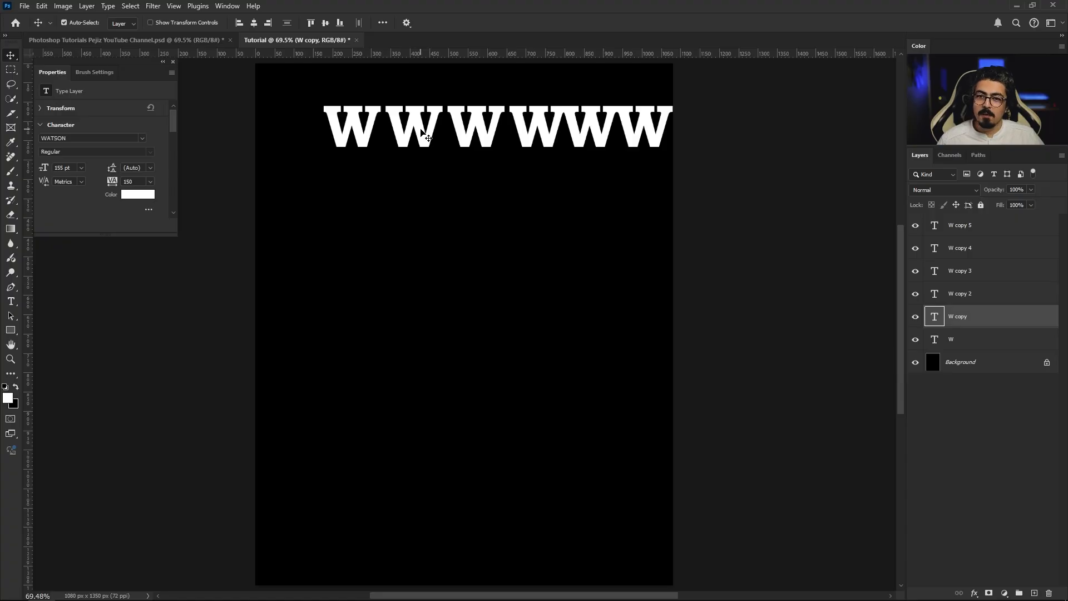
pyautogui.doubleClick(405, 137)
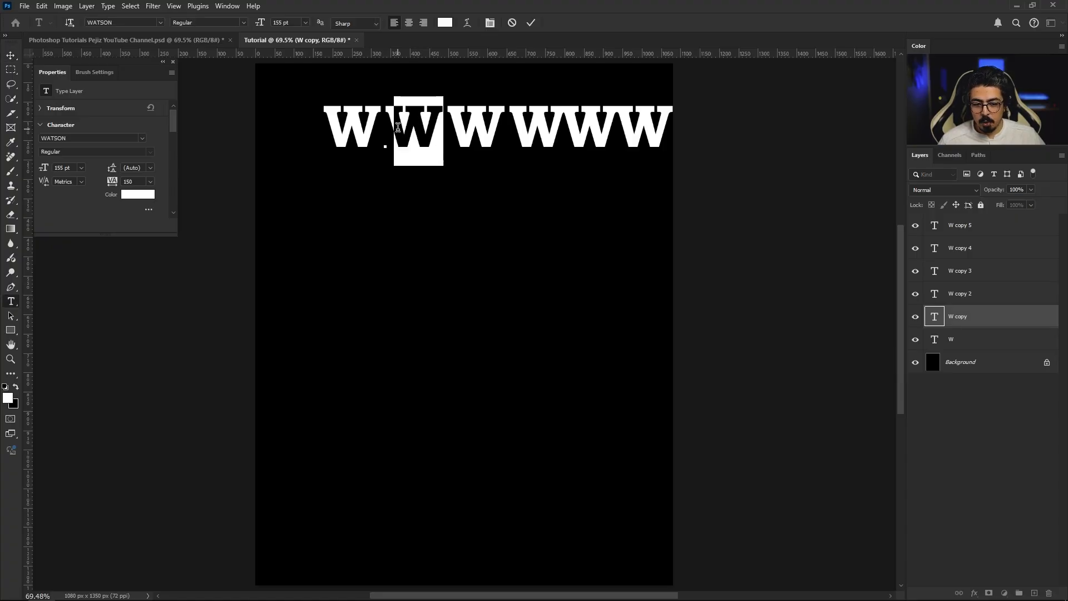
pyautogui.write('A')
pyautogui.doubleClick(448, 103)
pyautogui.write('S')
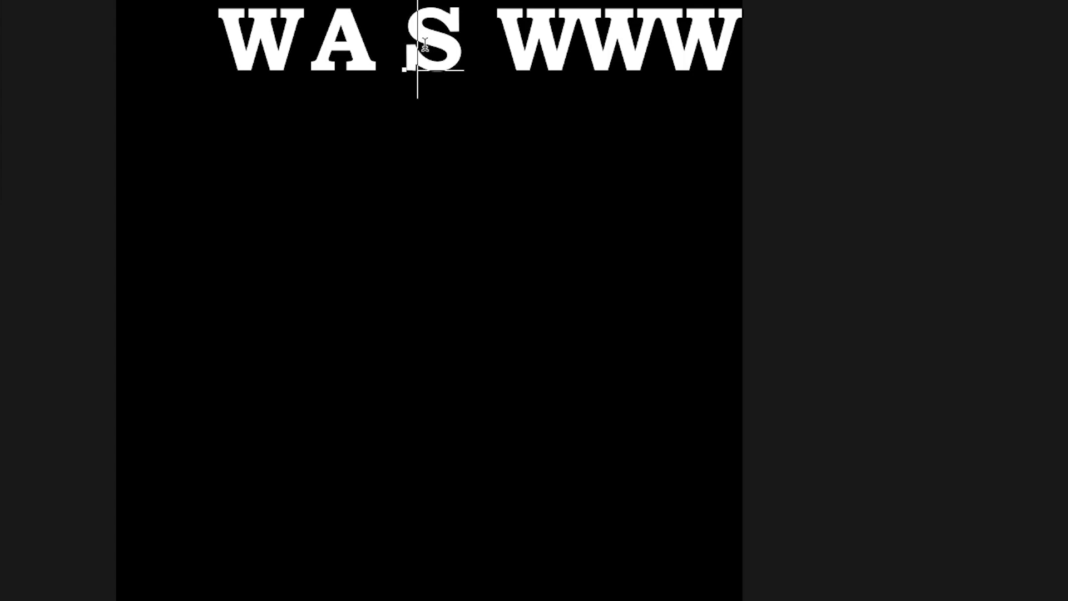
pyautogui.doubleClick(511, 111)
pyautogui.write('H')
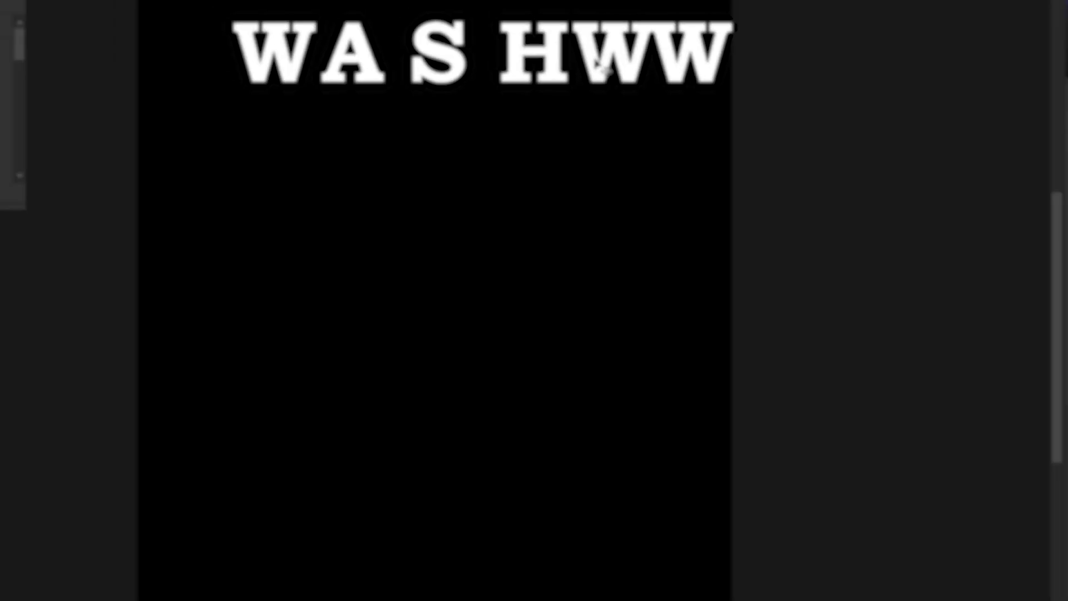
pyautogui.doubleClick(617, 42)
pyautogui.write('D')
pyautogui.doubleClick(667, 53)
pyautogui.write('C')
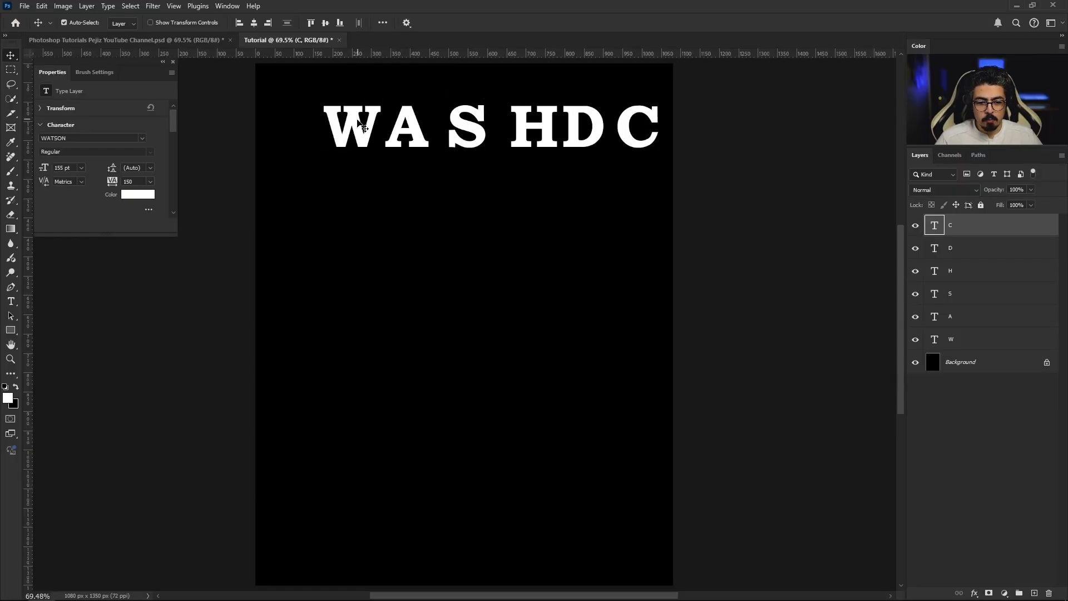
# Move each of the six letters to the left so the row sits roughly centred across the canvas.
pyautogui.moveTo(361, 126); pyautogui.dragTo(328, 128)
pyautogui.moveTo(406, 129); pyautogui.dragTo(382, 129)
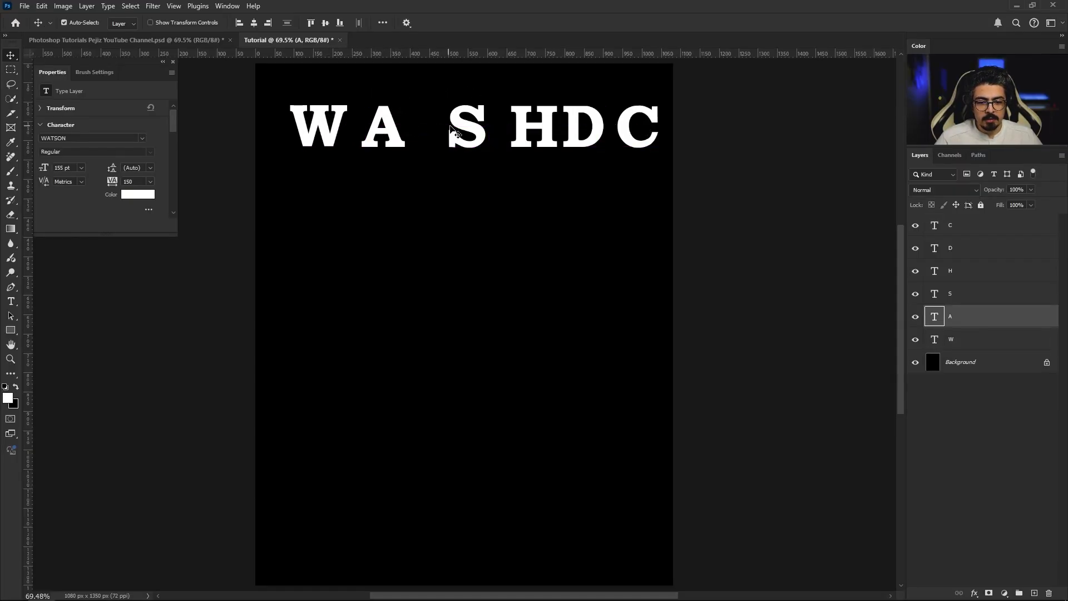
pyautogui.moveTo(468, 131); pyautogui.dragTo(439, 131)
pyautogui.moveTo(531, 133); pyautogui.dragTo(503, 133)
pyautogui.moveTo(582, 131); pyautogui.dragTo(558, 131)
pyautogui.moveTo(627, 140); pyautogui.dragTo(610, 134)
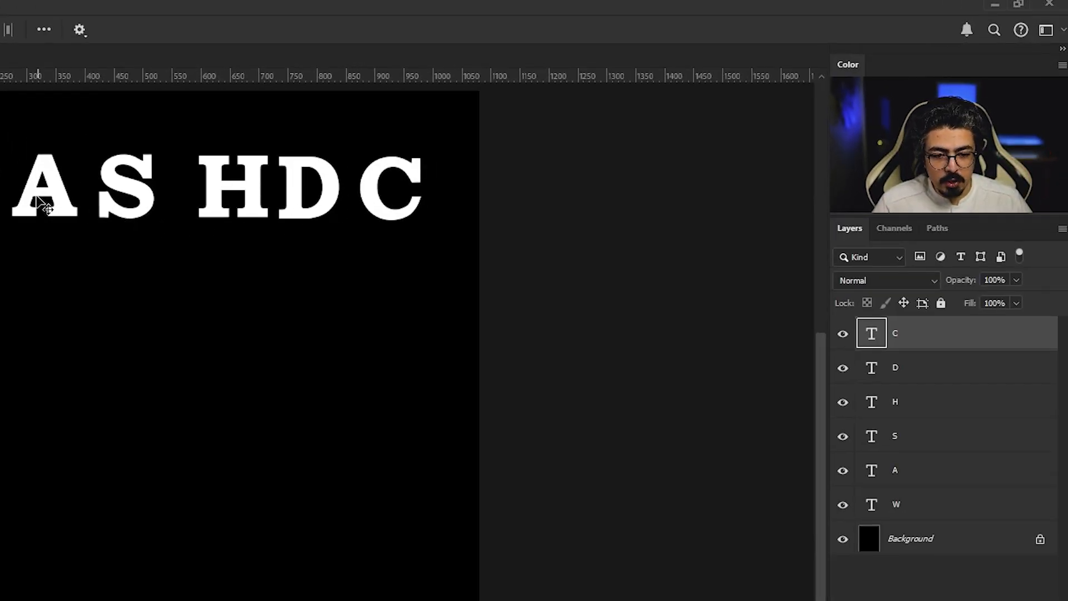
# Tighten the row by moving W right toward the A and shifting H, D and C left toward the S.
pyautogui.click(41, 183)
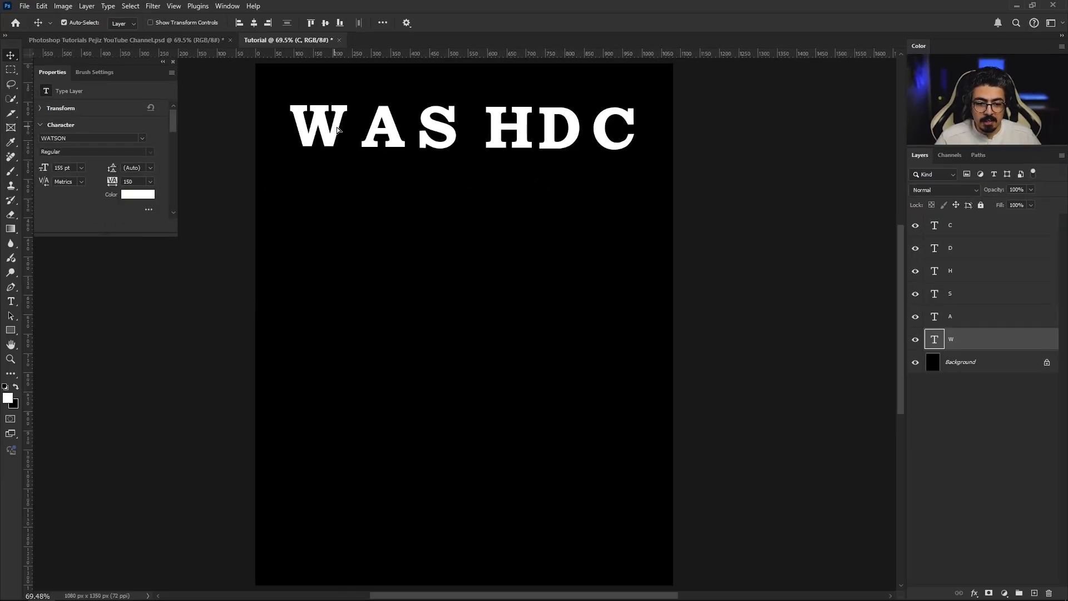
pyautogui.moveTo(337, 130); pyautogui.dragTo(353, 130)
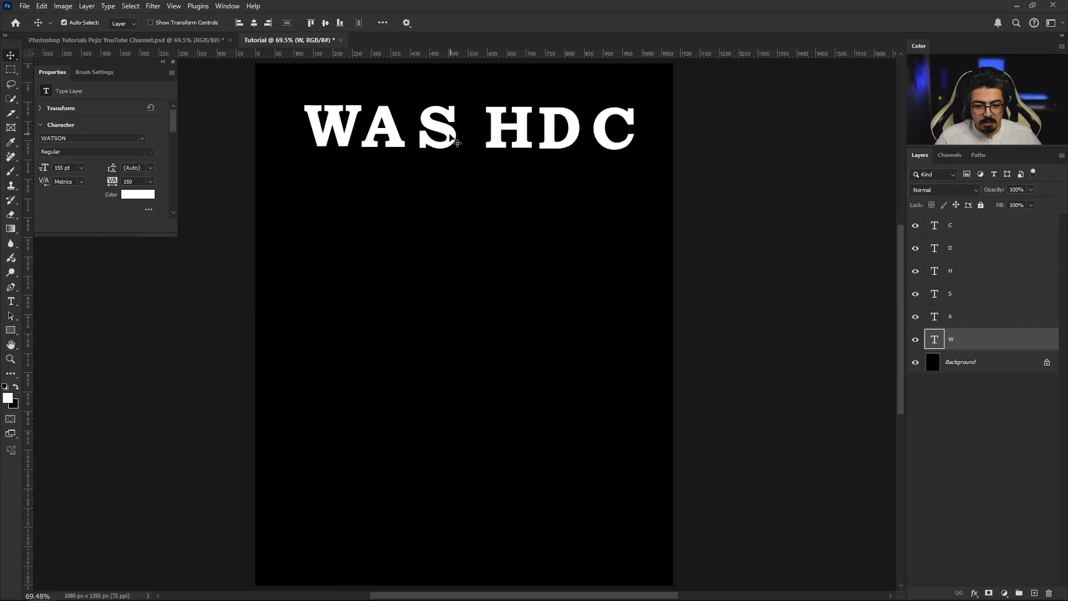
pyautogui.moveTo(492, 139); pyautogui.dragTo(469, 139)
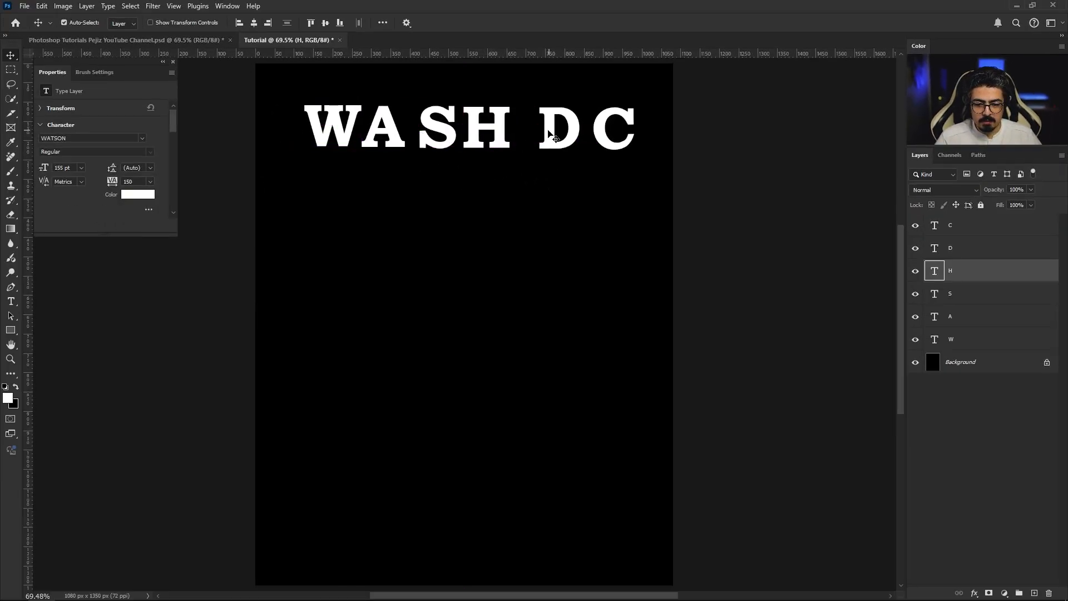
pyautogui.moveTo(548, 132); pyautogui.dragTo(525, 136)
pyautogui.moveTo(595, 138); pyautogui.dragTo(577, 140)
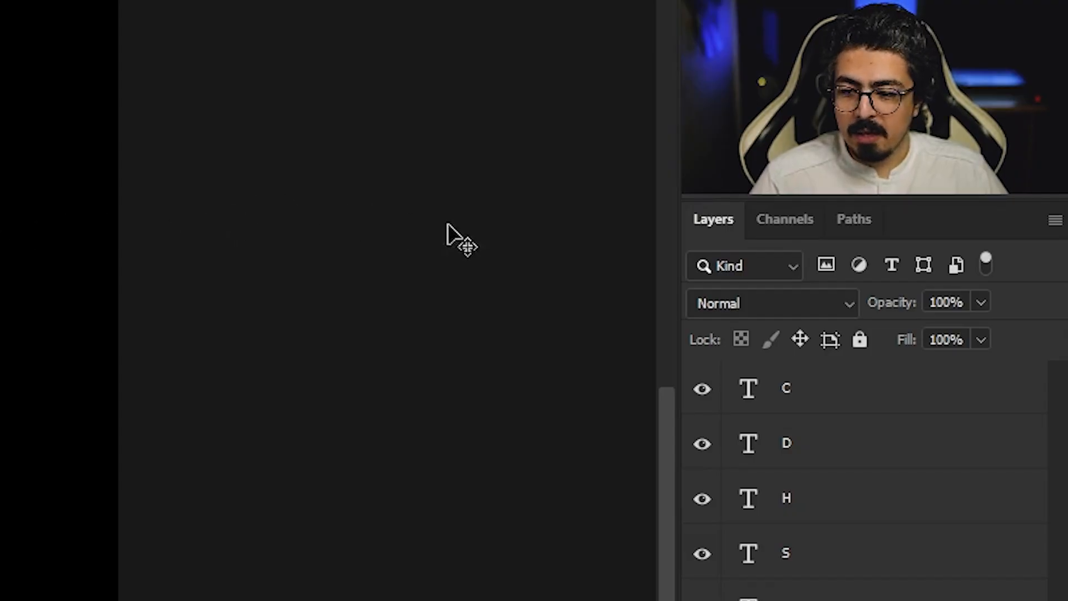
# Align the vertical centers of all six letter layers relative to the selection and distribute their horizontal spacing evenly.
pyautogui.click(829, 395)
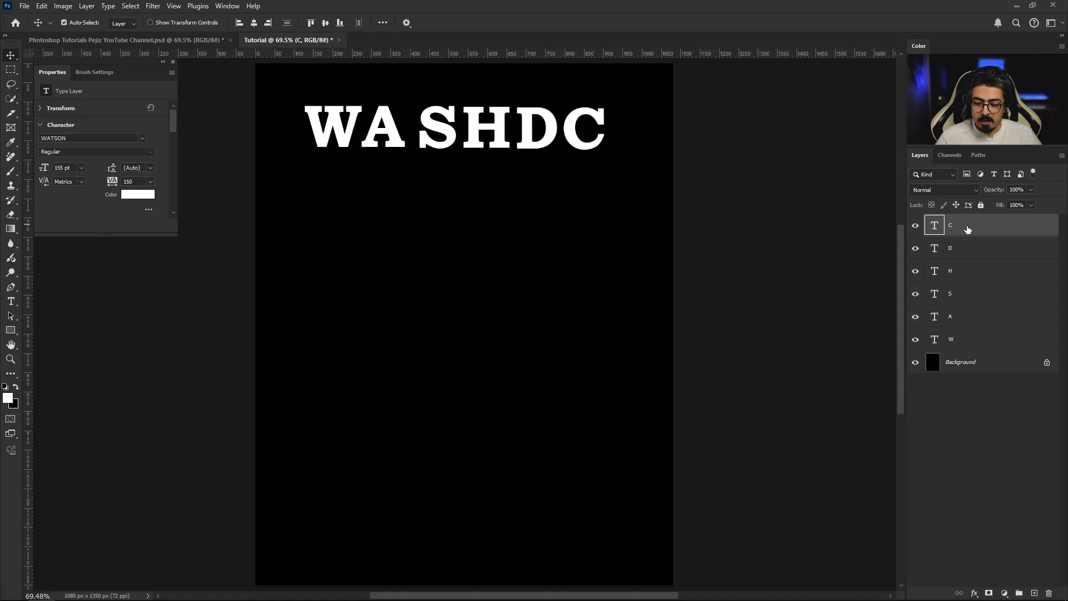
pyautogui.keyDown('shift'); pyautogui.click(980, 339); pyautogui.keyUp('shift')
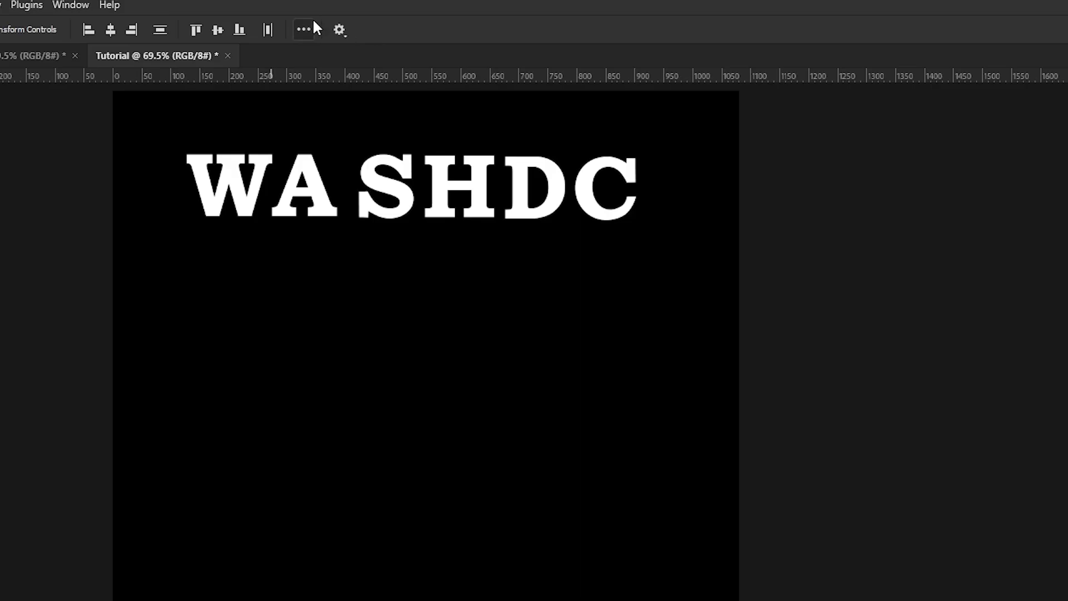
pyautogui.click(309, 26)
pyautogui.click(330, 179)
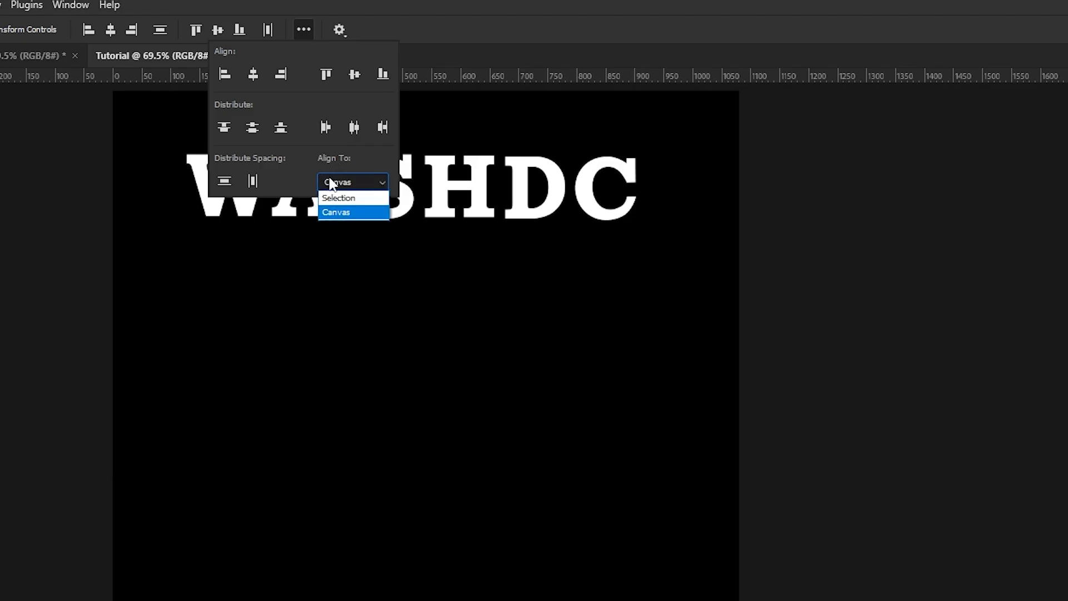
pyautogui.click(342, 198)
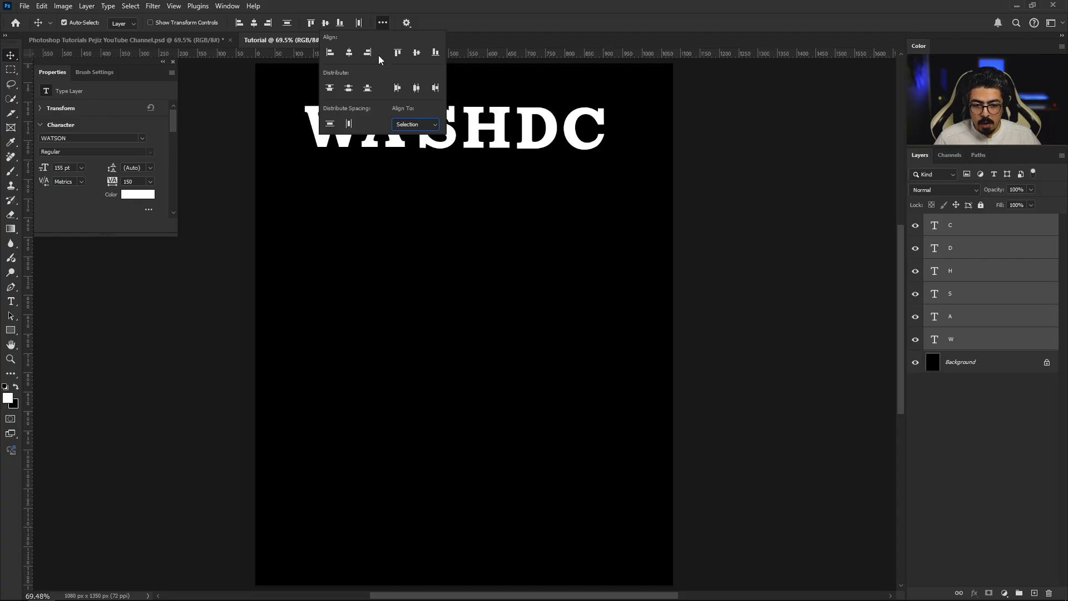
pyautogui.click(417, 54)
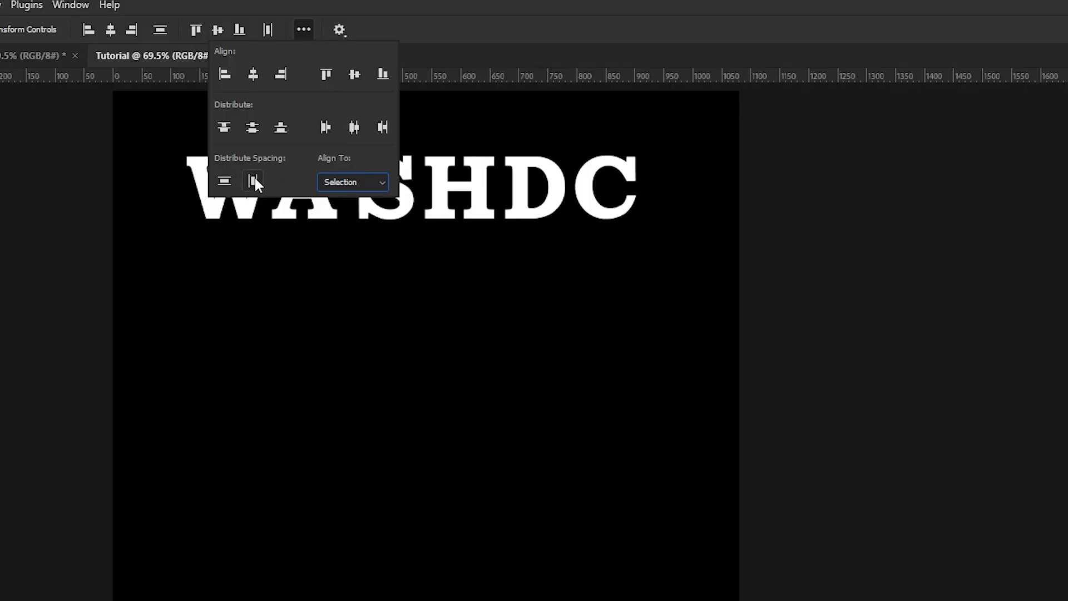
pyautogui.click(253, 184)
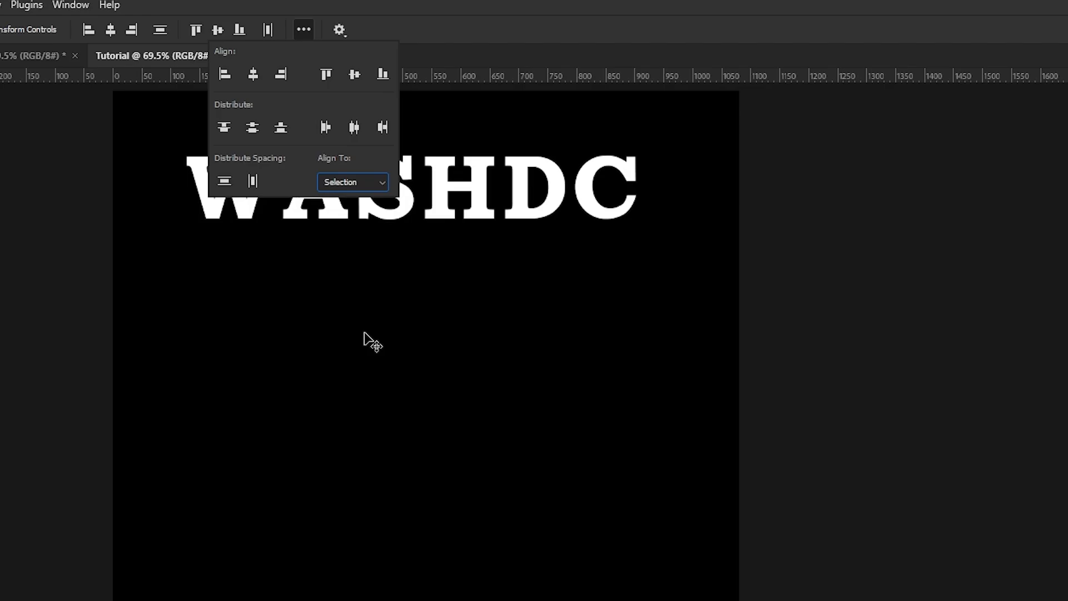
pyautogui.click(372, 344)
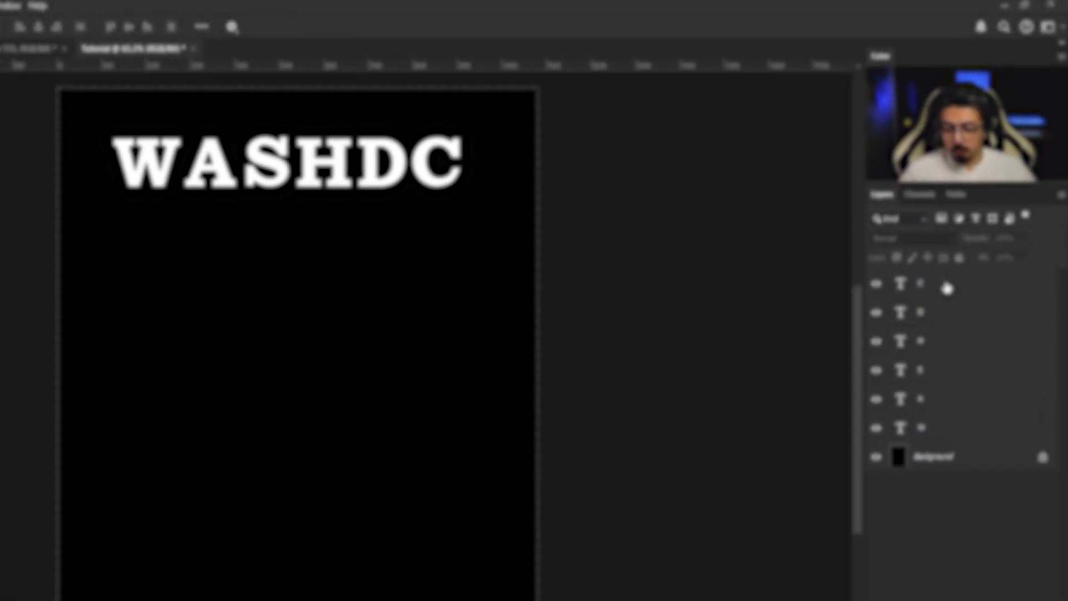
# Group the six letter layers from C down to W.
pyautogui.click(947, 285)
pyautogui.keyDown('shift'); pyautogui.click(947, 429); pyautogui.keyUp('shift')
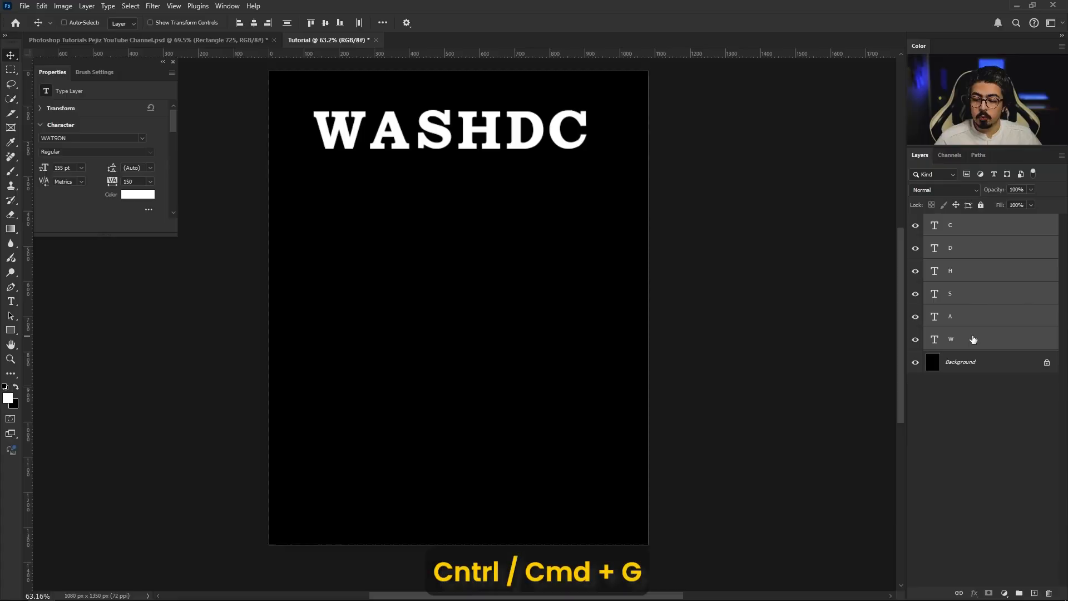
pyautogui.hotkey('ctrl', 'g')
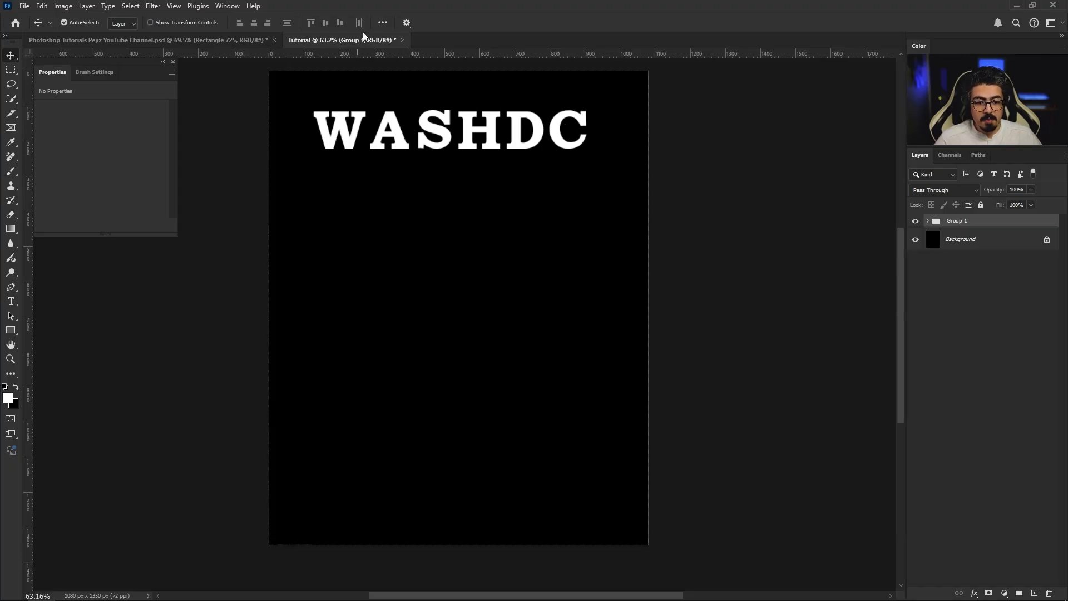
# Center the letter group horizontally relative to the canvas.
pyautogui.click(382, 23)
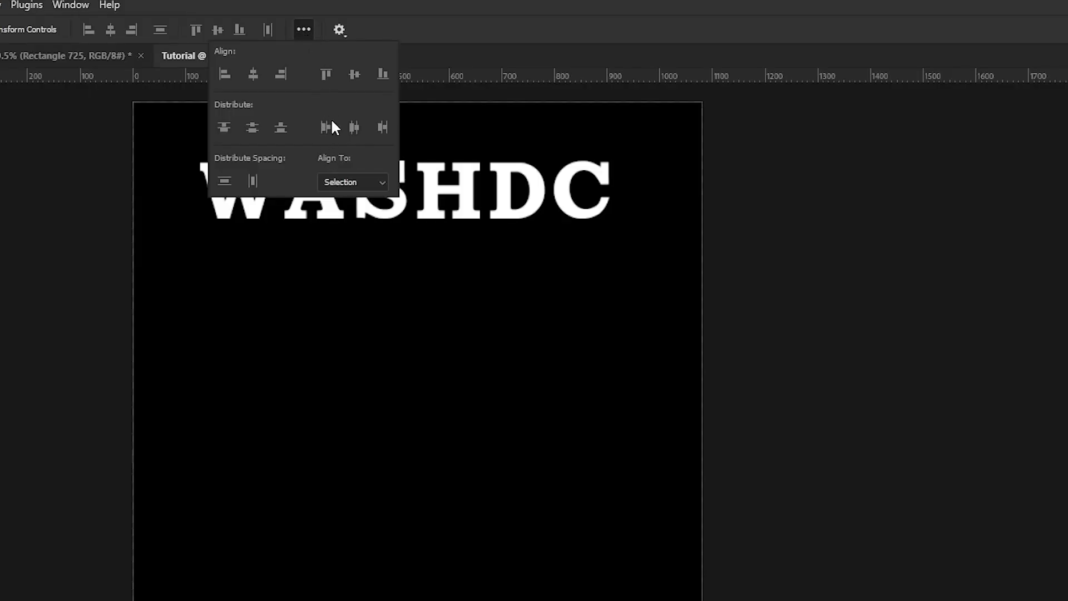
pyautogui.click(340, 187)
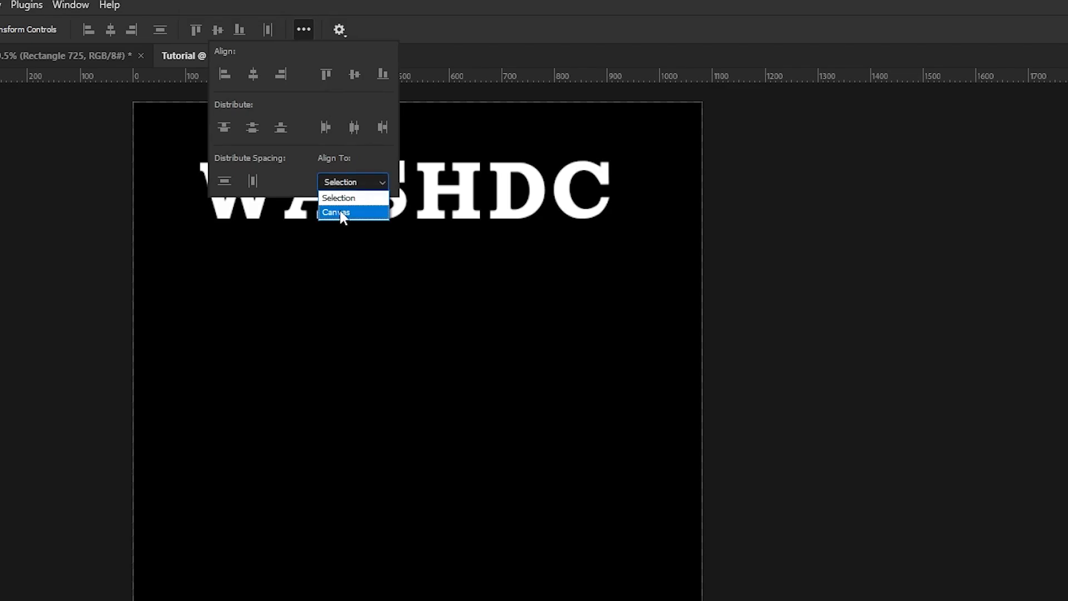
pyautogui.click(339, 210)
pyautogui.click(253, 74)
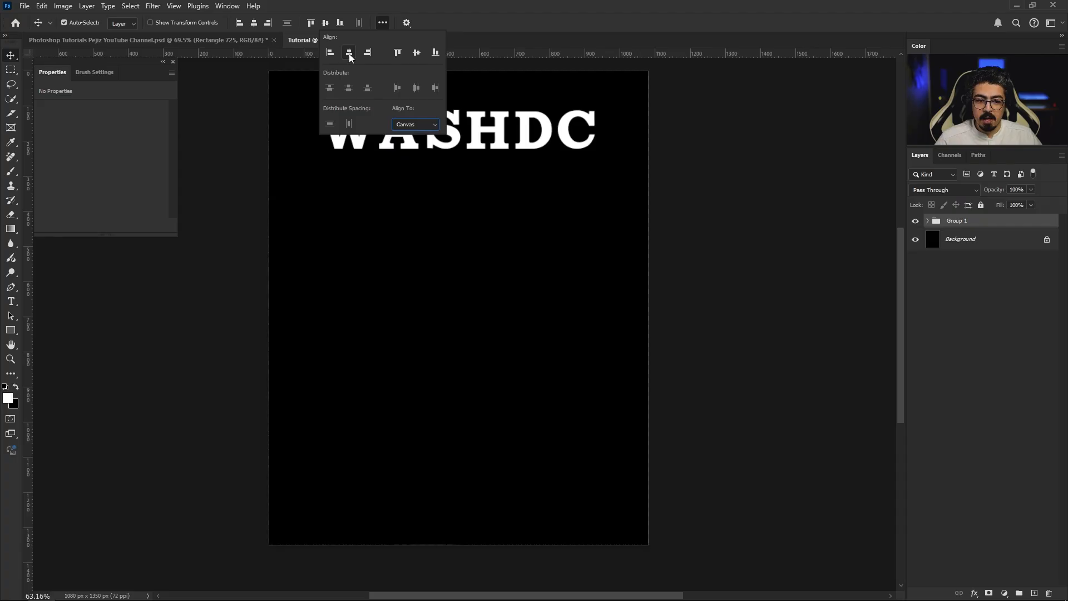
pyautogui.click(696, 178)
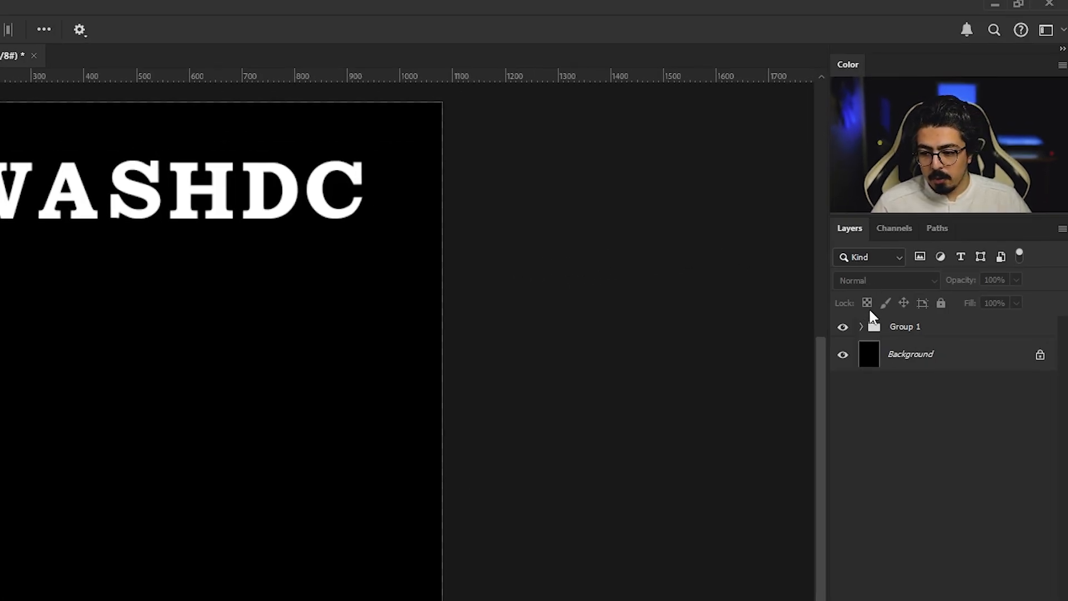
# Create a white rectangle shape 106 px wide and 984 px high with the Rectangle tool in Shape mode, starting from the W layer.
pyautogui.click(861, 327)
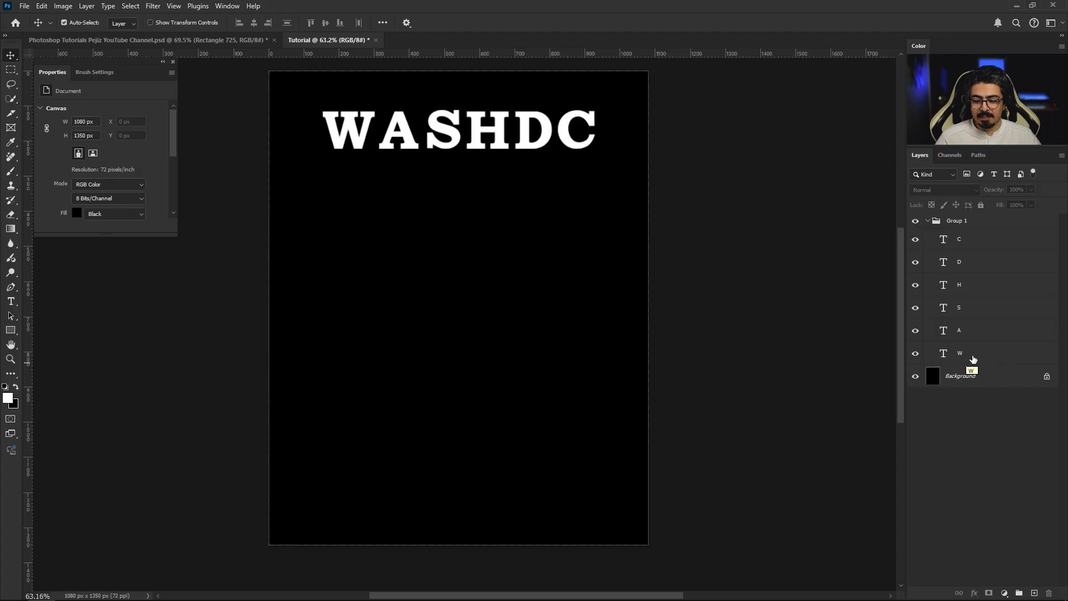
pyautogui.click(960, 538)
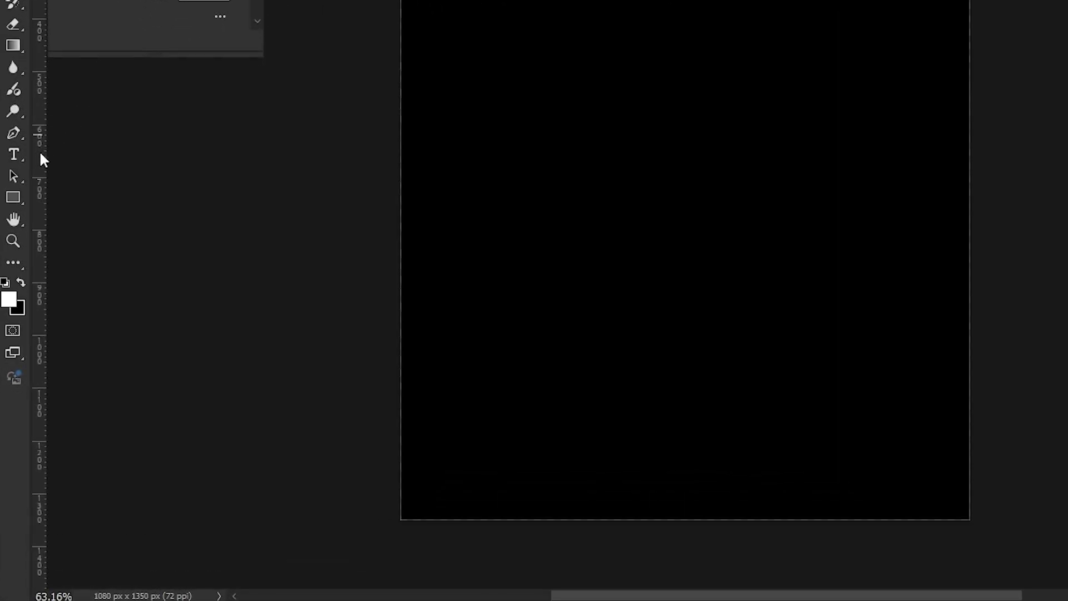
pyautogui.rightClick(11, 331)
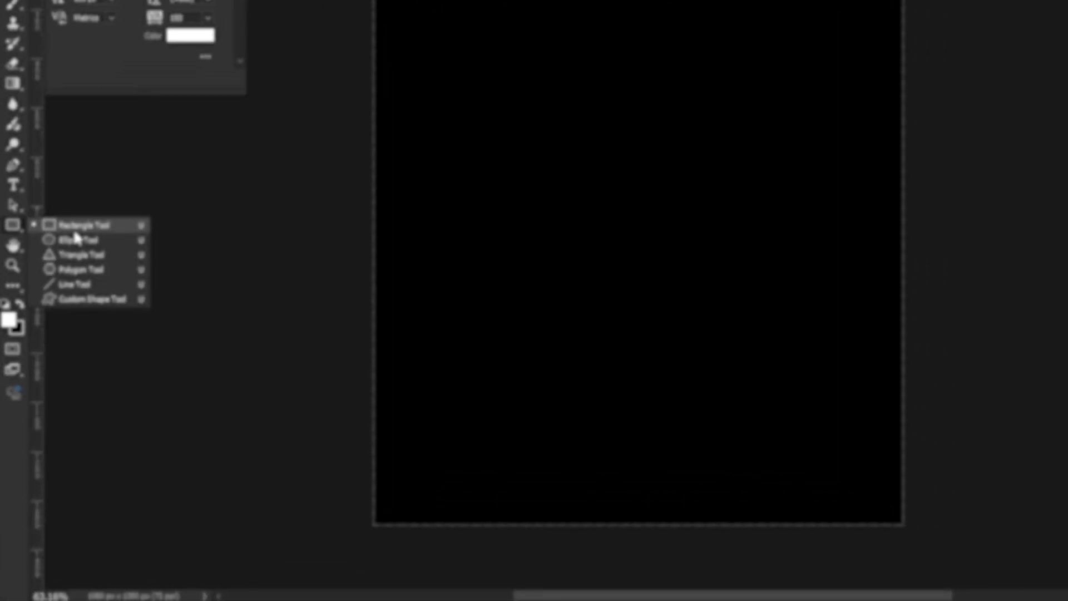
pyautogui.click(79, 200)
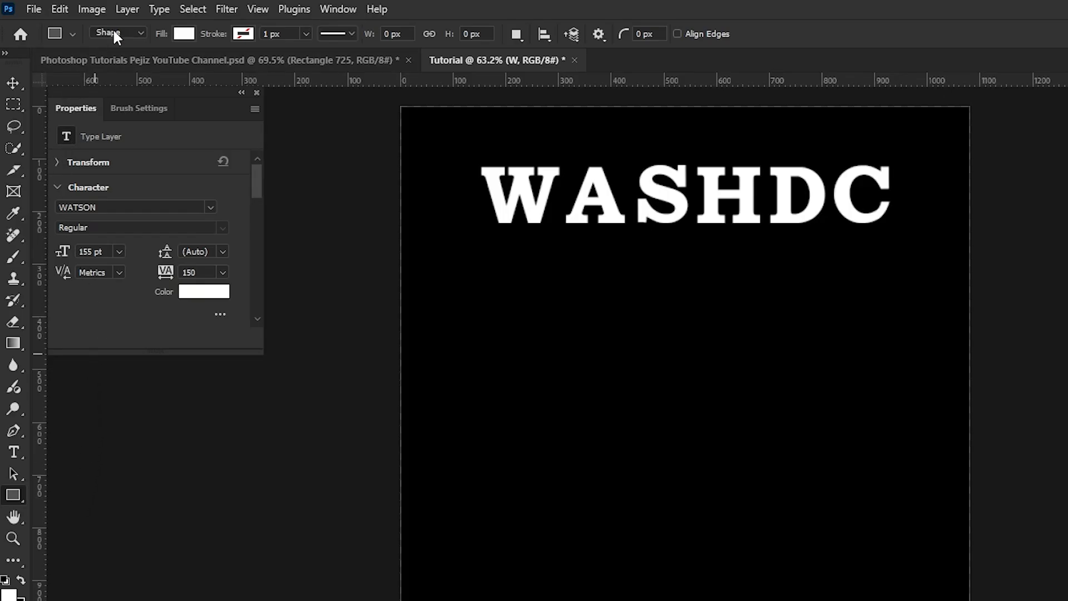
pyautogui.click(115, 35)
pyautogui.click(119, 49)
pyautogui.click(502, 277)
pyautogui.write('106')
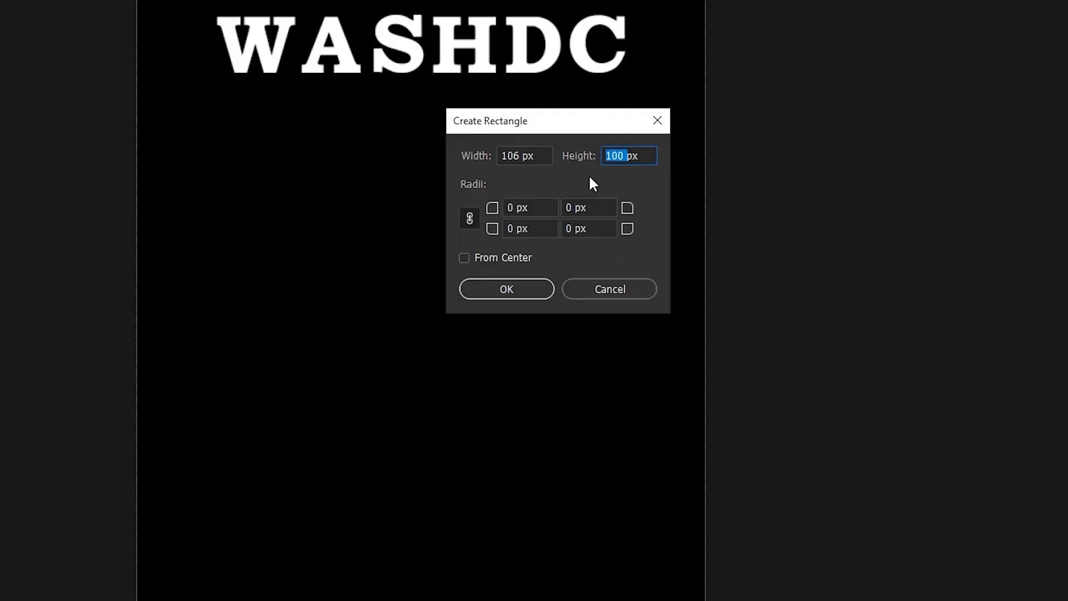
pyautogui.write('984')
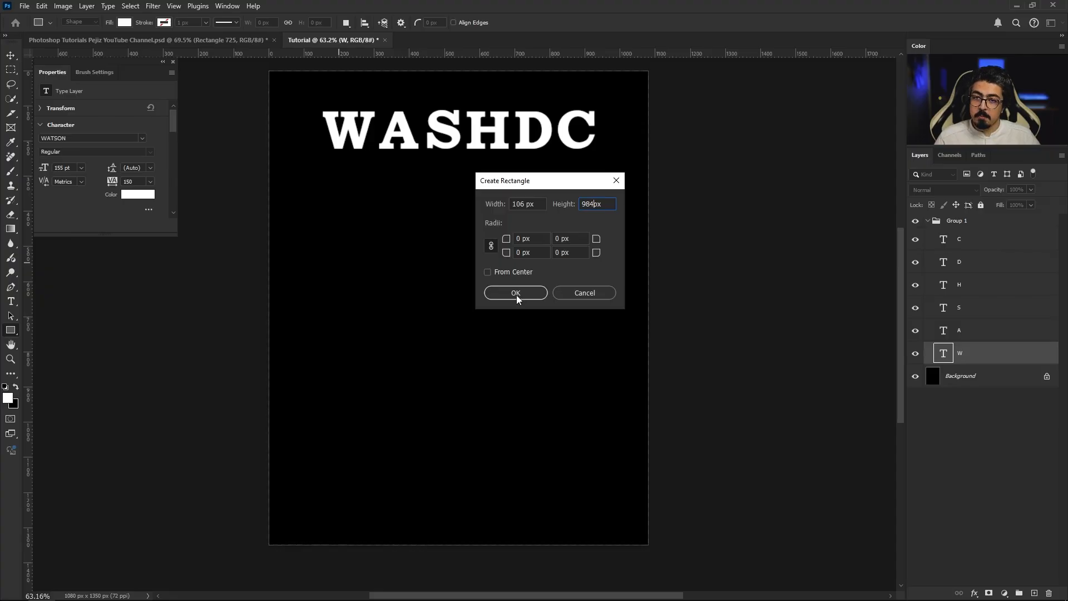
pyautogui.click(506, 289)
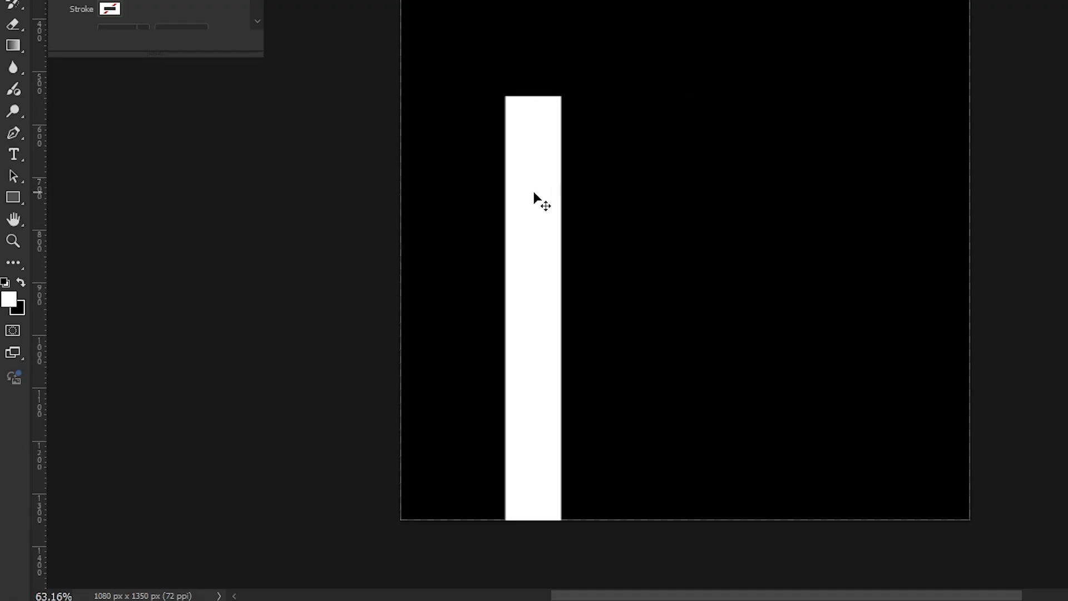
# Move the rectangle up against the base of the W, centered under it, and place its layer directly below the W layer.
pyautogui.moveTo(534, 193); pyautogui.dragTo(511, 34)
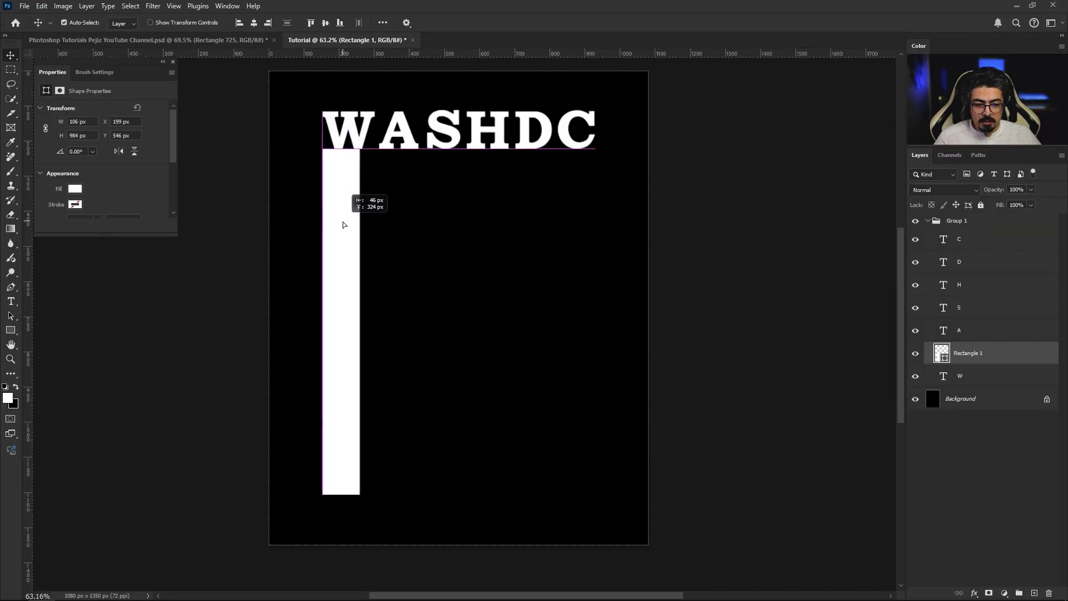
pyautogui.moveTo(343, 224); pyautogui.dragTo(352, 224)
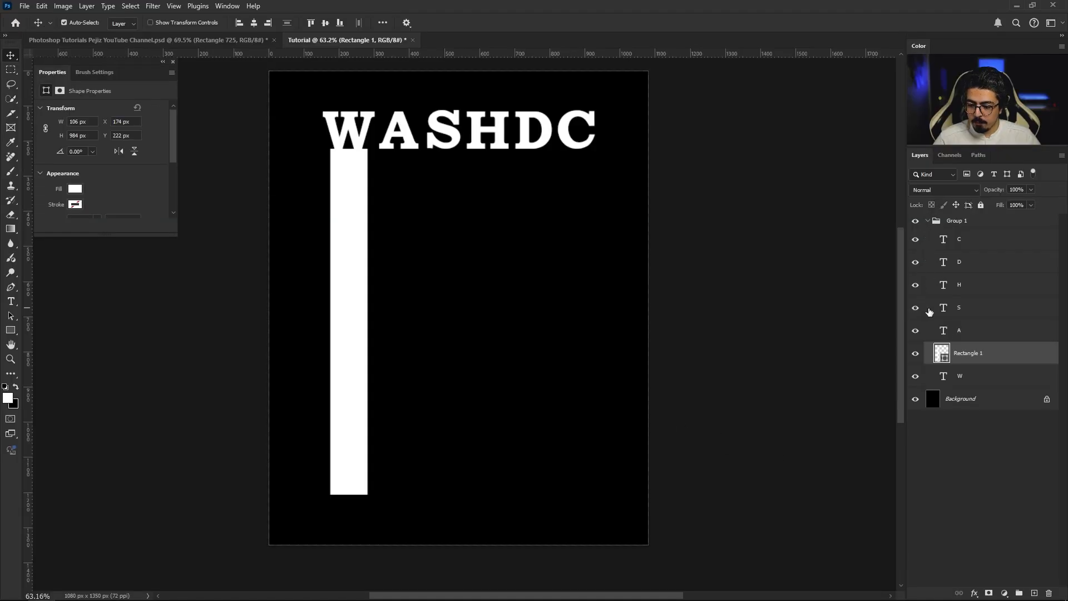
pyautogui.moveTo(995, 357); pyautogui.dragTo(992, 383)
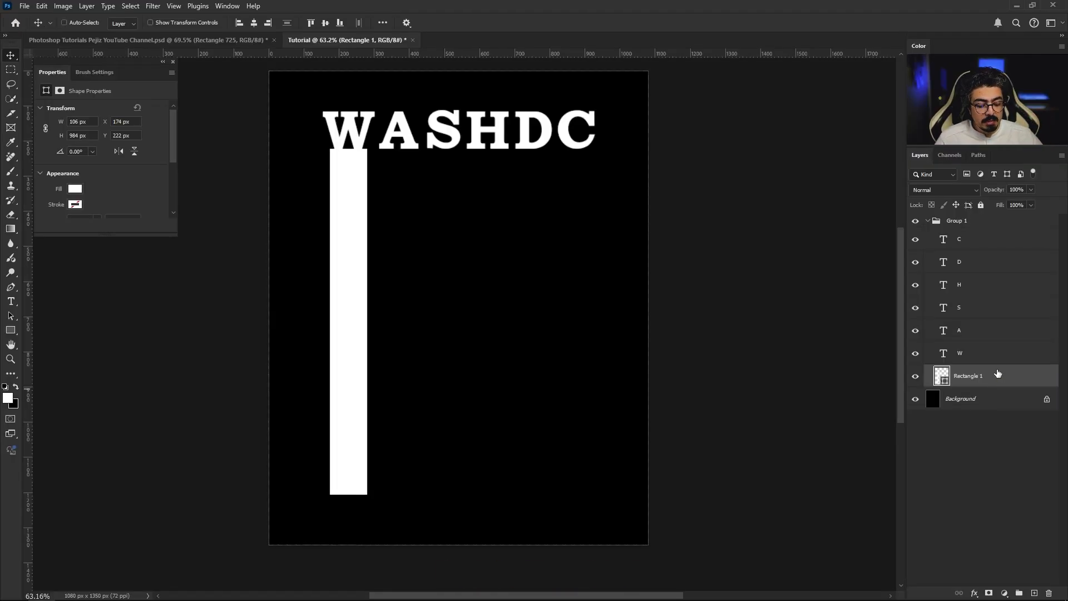
# Duplicate the rectangle layer and transform another copy horizontally to sit beneath the A.
pyautogui.hotkey('ctrl', 'j')
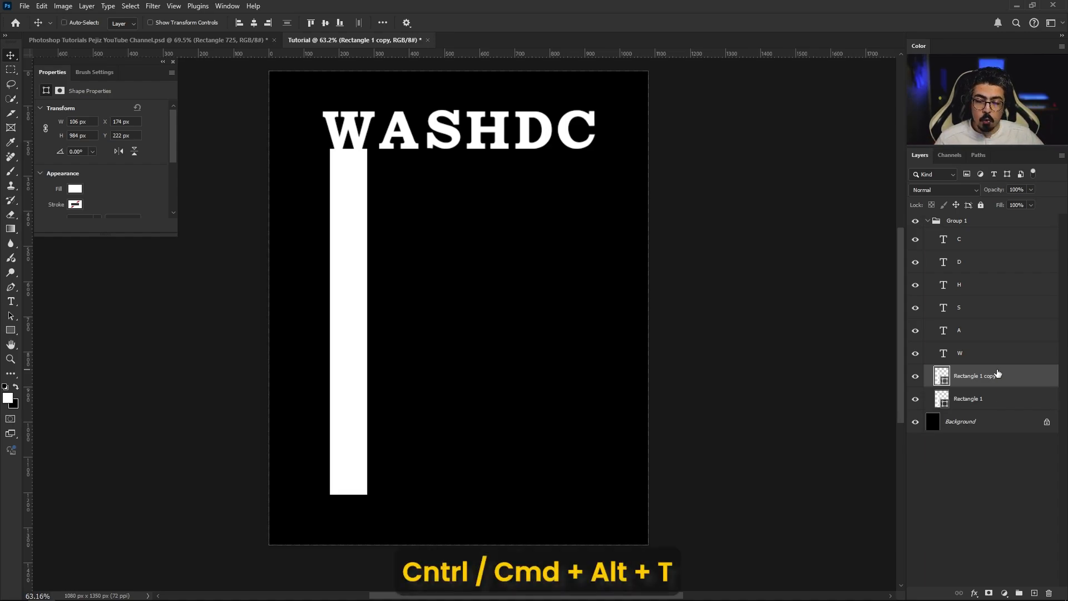
pyautogui.hotkey('ctrl', 'alt', 't')
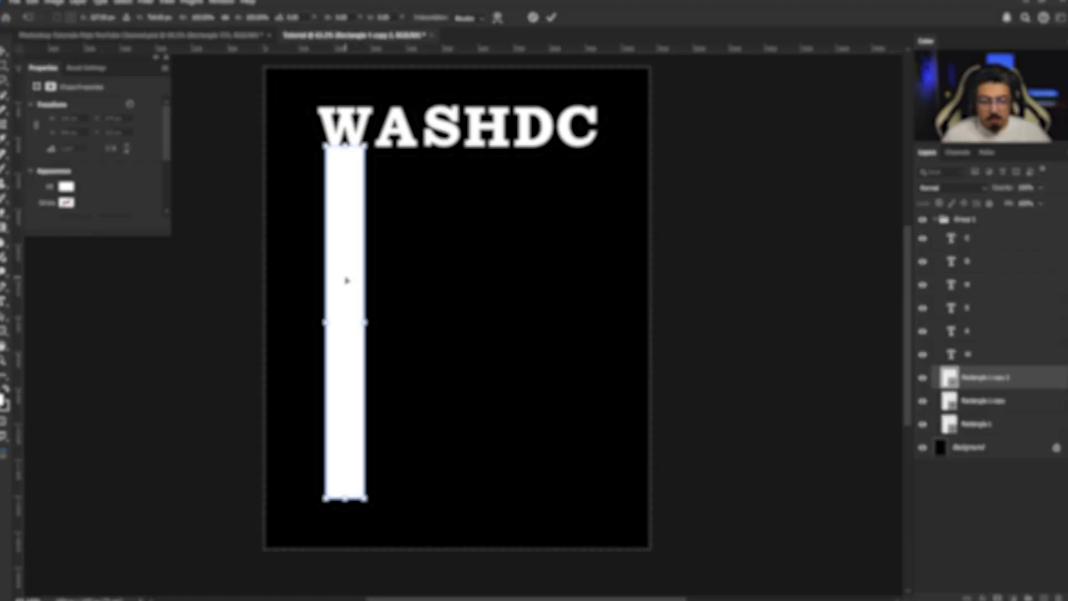
pyautogui.moveTo(346, 281); pyautogui.dragTo(393, 283)
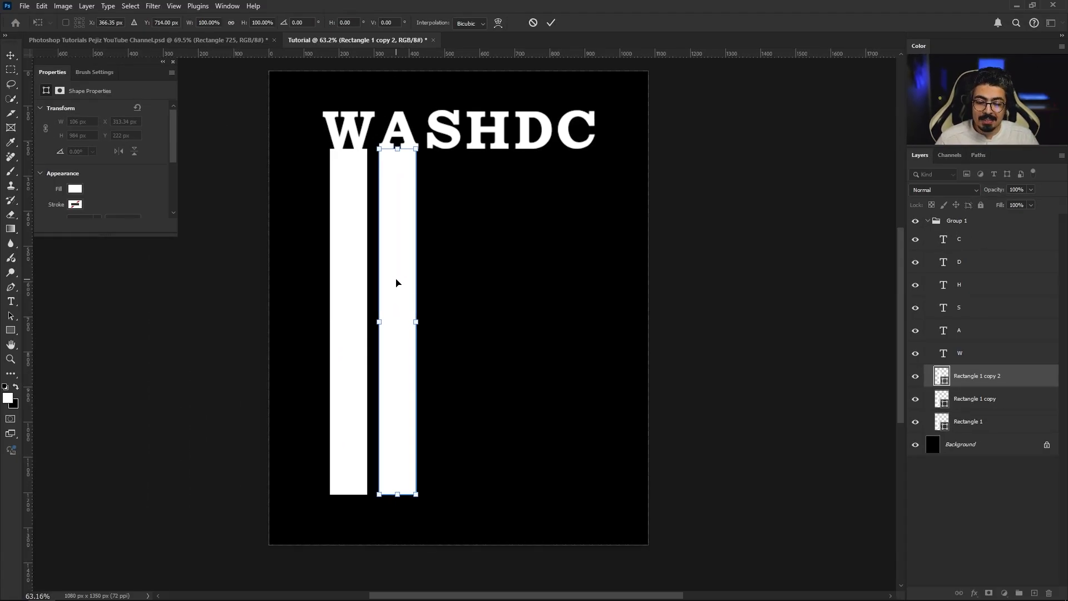
pyautogui.press('Return')
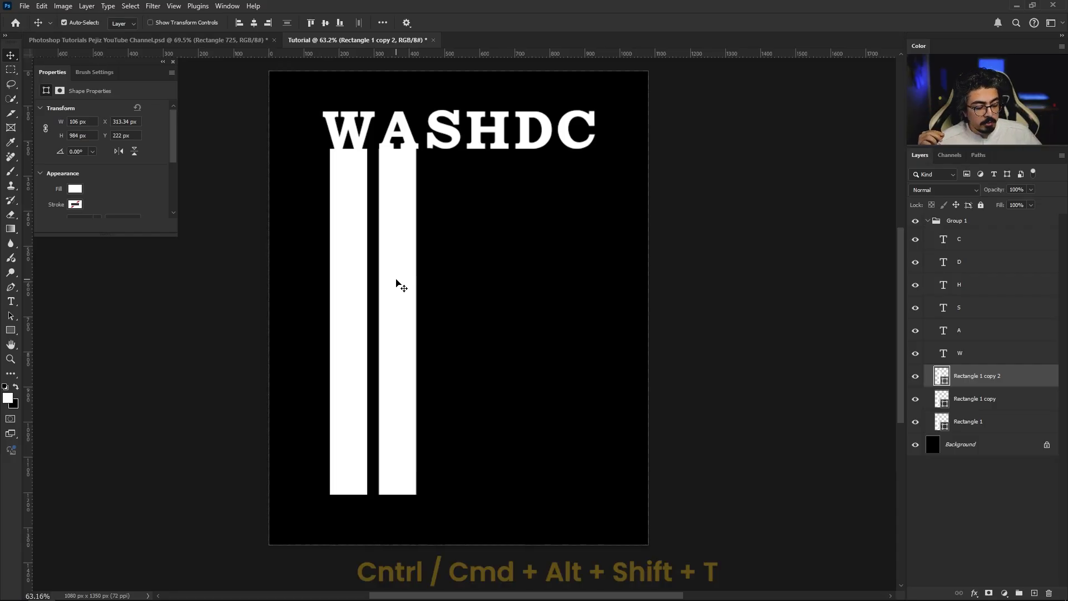
# Repeat the duplicate-and-move transformation four times to add evenly spaced rectangles for S, H, D and C.
pyautogui.press('ctrl')
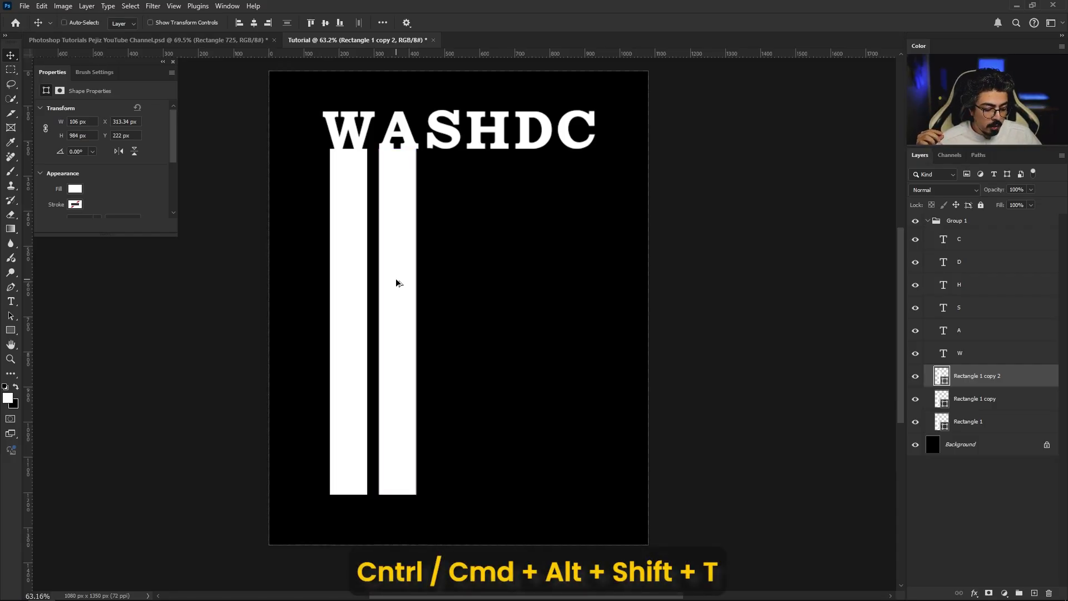
pyautogui.hotkey('ctrl', 'alt', 'shift', 't')
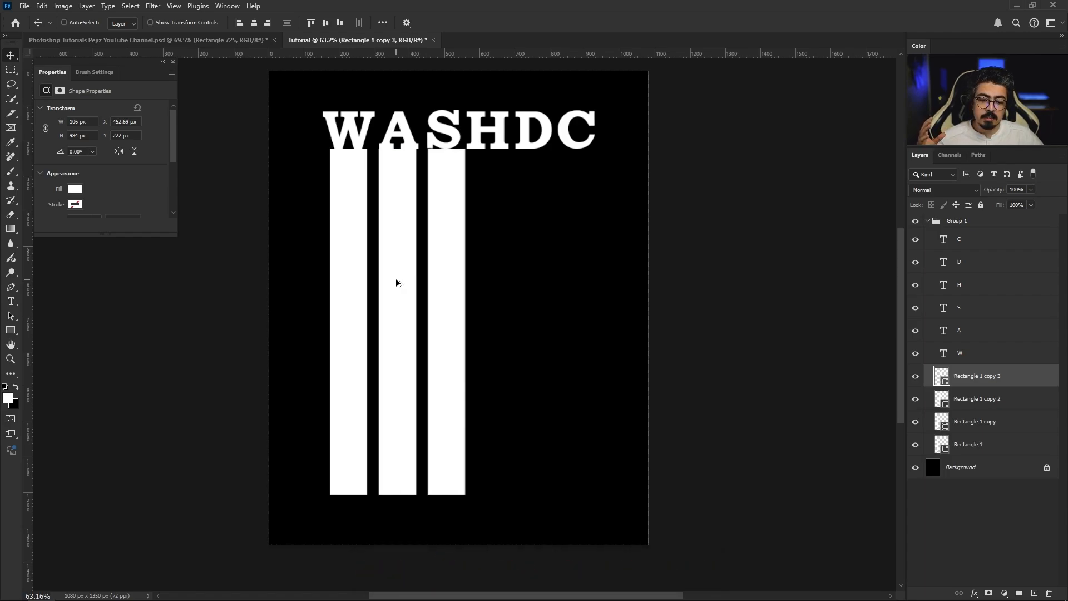
pyautogui.hotkey('ctrl', 'alt', 'shift', 't')
pyautogui.hotkey('ctrl', 'alt', 'shift', 't')
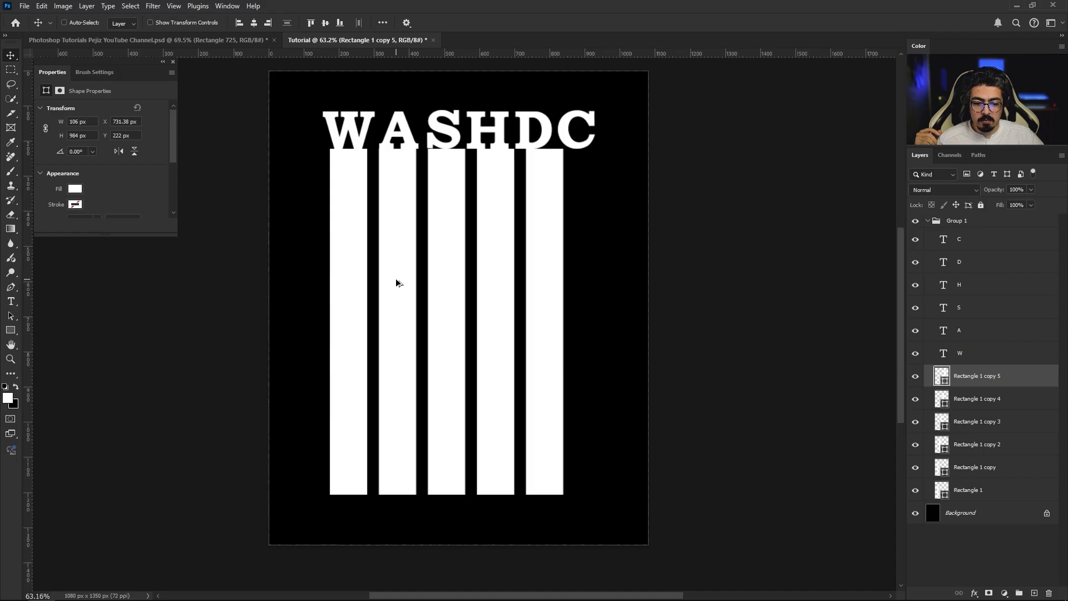
pyautogui.hotkey('ctrl', 'alt', 'shift', 't')
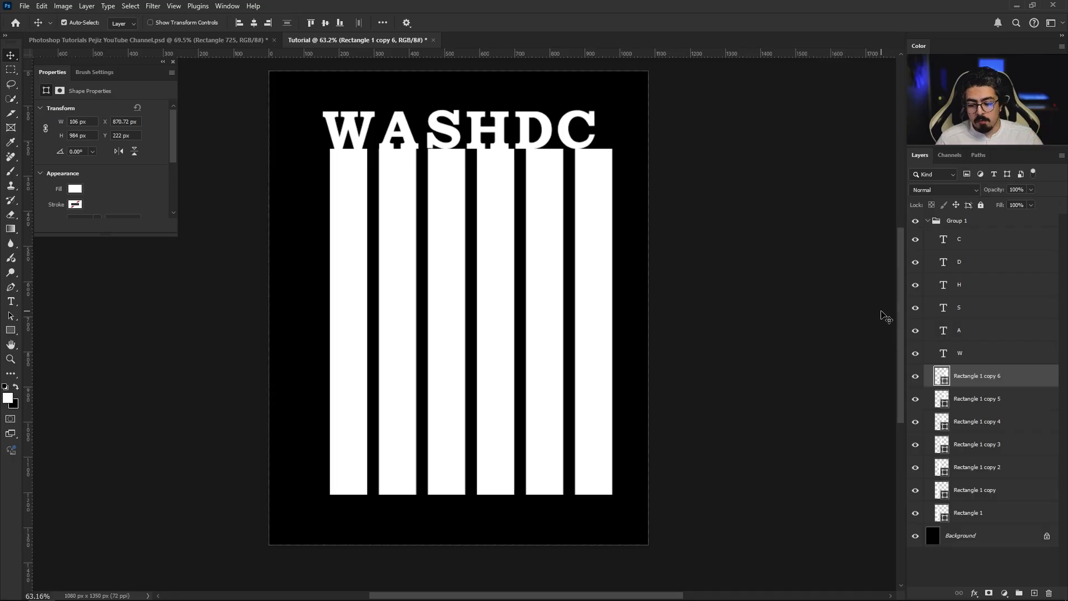
# Reorder the rectangle copies so one layer sits beneath each letter layer, and delete the spare Rectangle 1 copy layer.
pyautogui.moveTo(994, 406); pyautogui.dragTo(992, 344)
pyautogui.moveTo(1008, 425); pyautogui.dragTo(988, 302)
pyautogui.moveTo(999, 444); pyautogui.dragTo(996, 275)
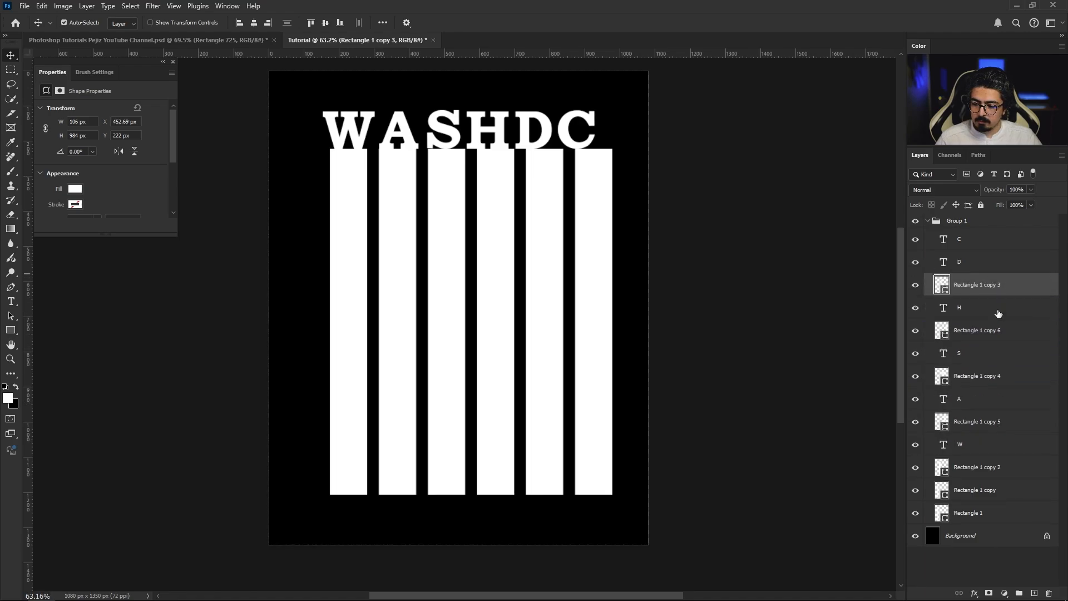
pyautogui.moveTo(999, 472); pyautogui.dragTo(996, 253)
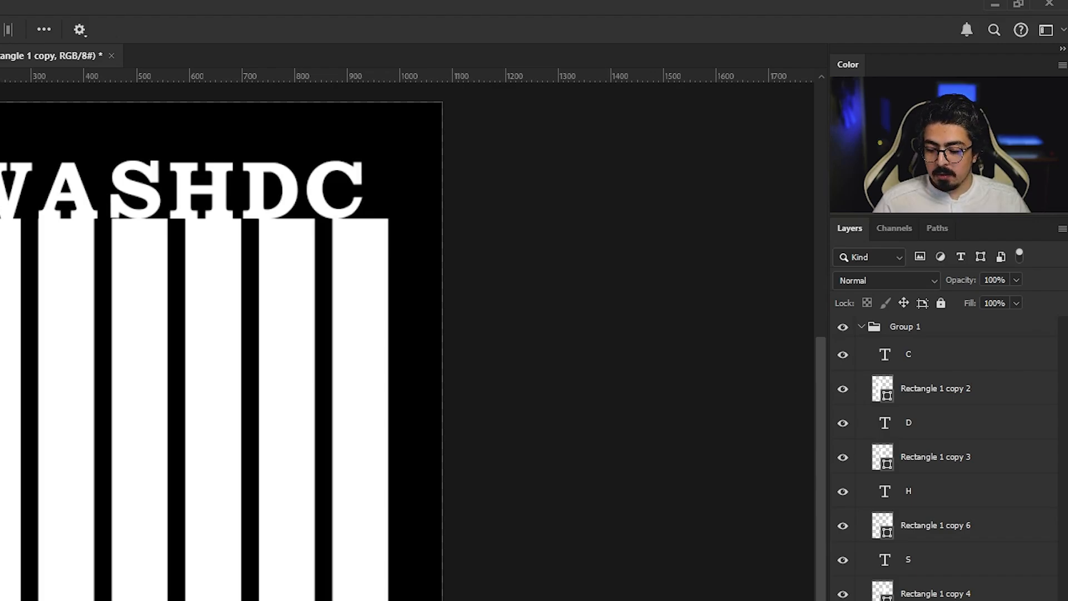
pyautogui.moveTo(1001, 492); pyautogui.dragTo(1049, 593)
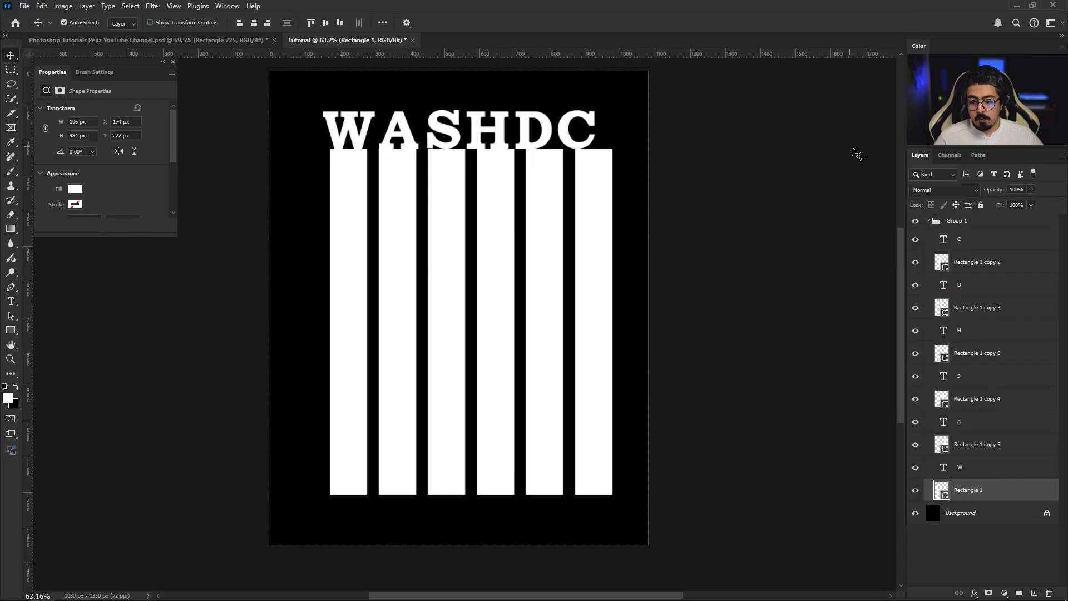
# Center Group 1 vertically and horizontally on the canvas.
pyautogui.click(949, 222)
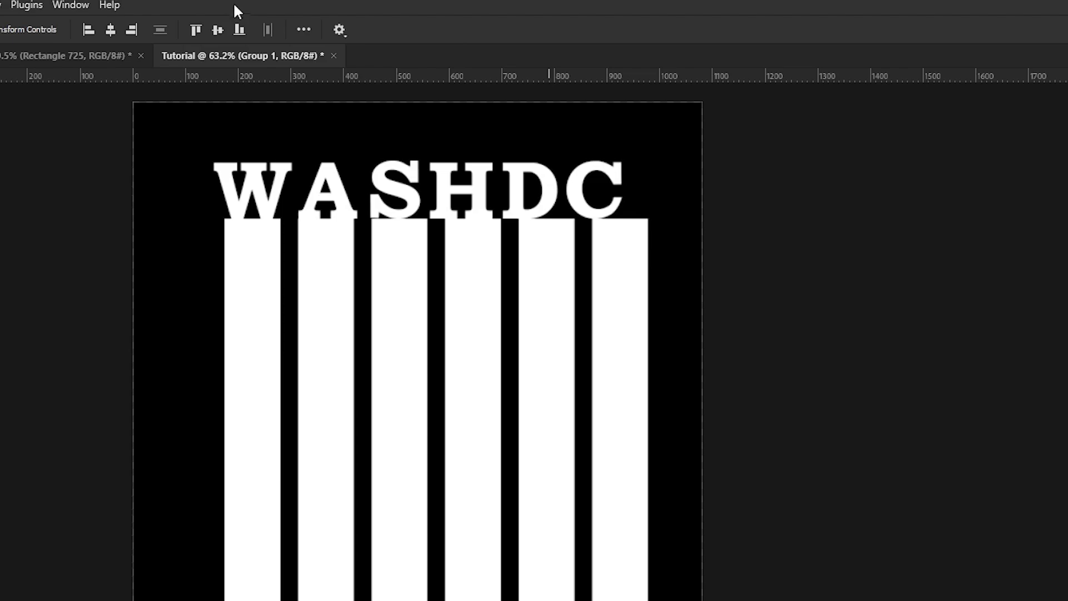
pyautogui.click(218, 32)
pyautogui.click(111, 29)
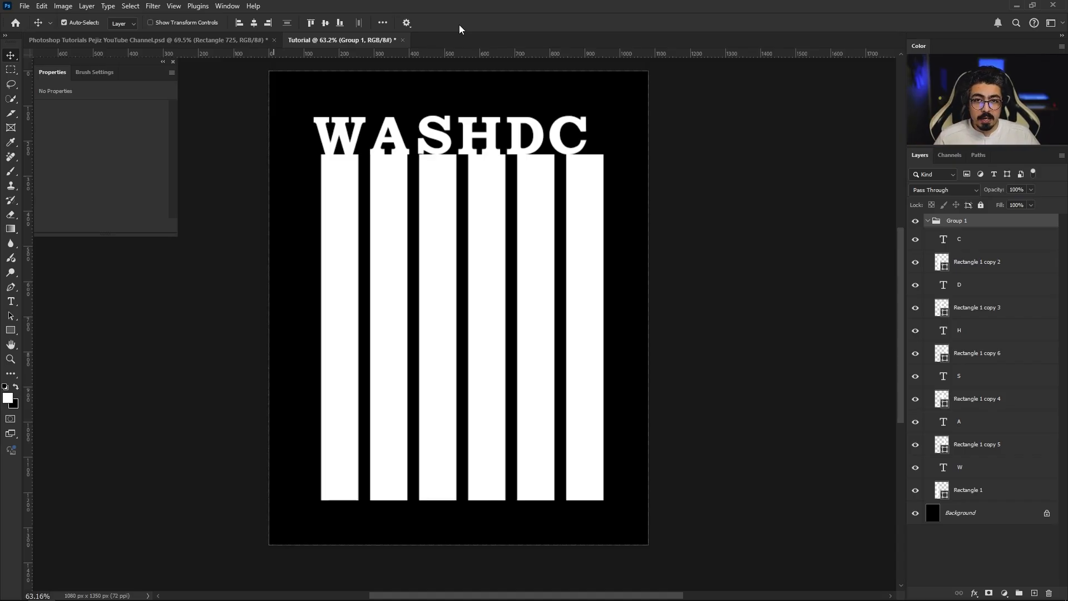
# Shift the letters A, S, H, D and C horizontally so each one is centered over its own rectangle.
pyautogui.scroll(8, 382, 131)
pyautogui.moveTo(381, 174); pyautogui.dragTo(378, 174)
pyautogui.click(518, 165)
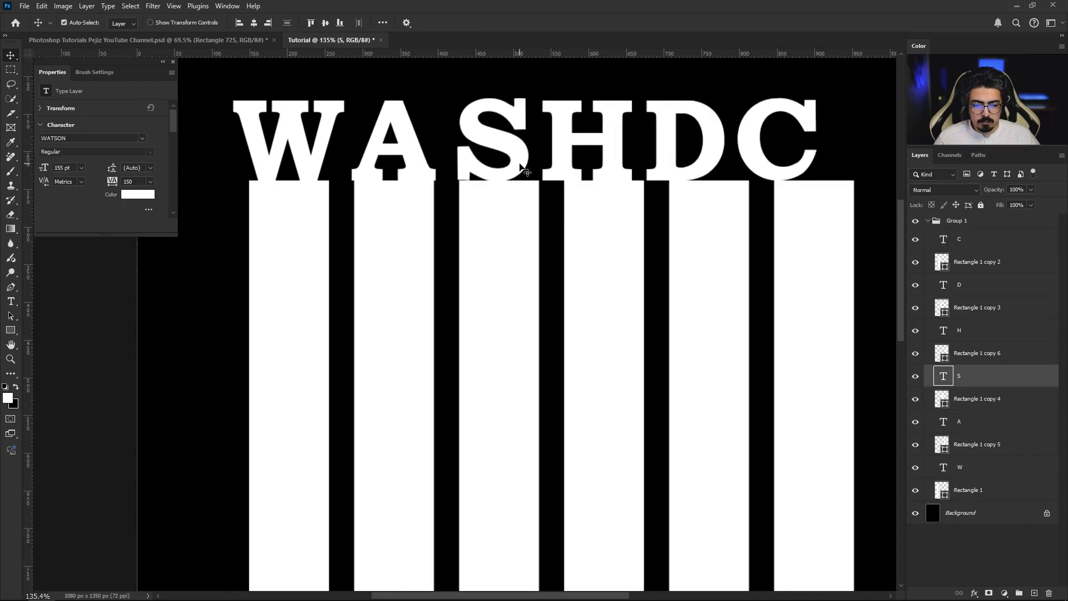
pyautogui.hscroll(3, 518, 165)
pyautogui.moveTo(538, 153); pyautogui.dragTo(545, 153)
pyautogui.moveTo(704, 173); pyautogui.dragTo(699, 228)
pyautogui.moveTo(566, 184); pyautogui.dragTo(585, 184)
pyautogui.moveTo(520, 209); pyautogui.dragTo(529, 209)
# Check the W layer by toggling its visibility, select it together with Rectangle 1, and set Align To to Selection.
pyautogui.scroll(-2, 529, 211)
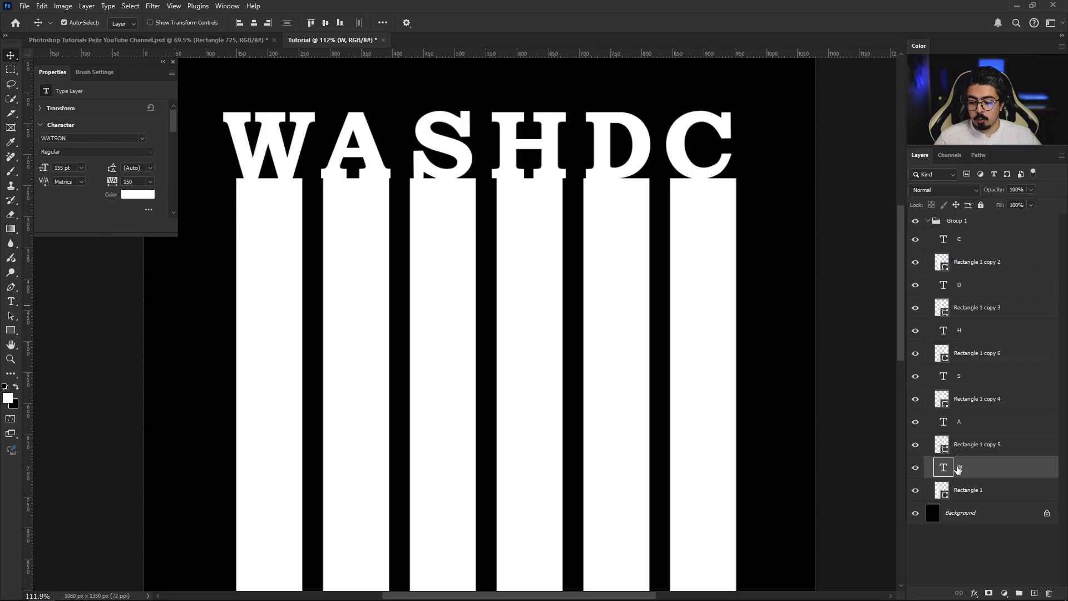
pyautogui.click(915, 467)
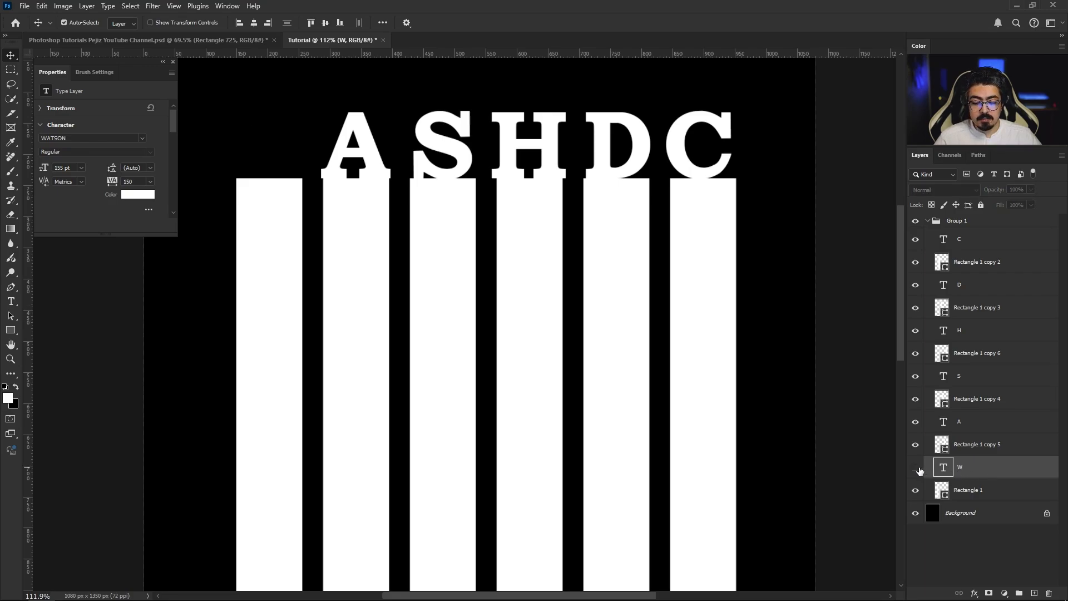
pyautogui.click(915, 467)
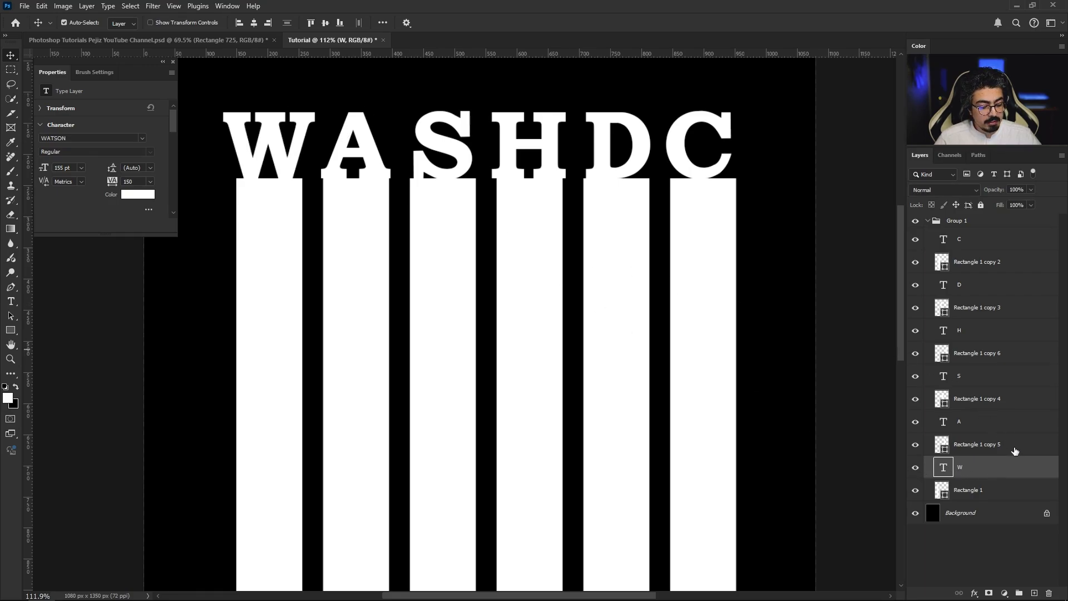
pyautogui.keyDown('ctrl'); pyautogui.click(973, 494); pyautogui.keyUp('ctrl')
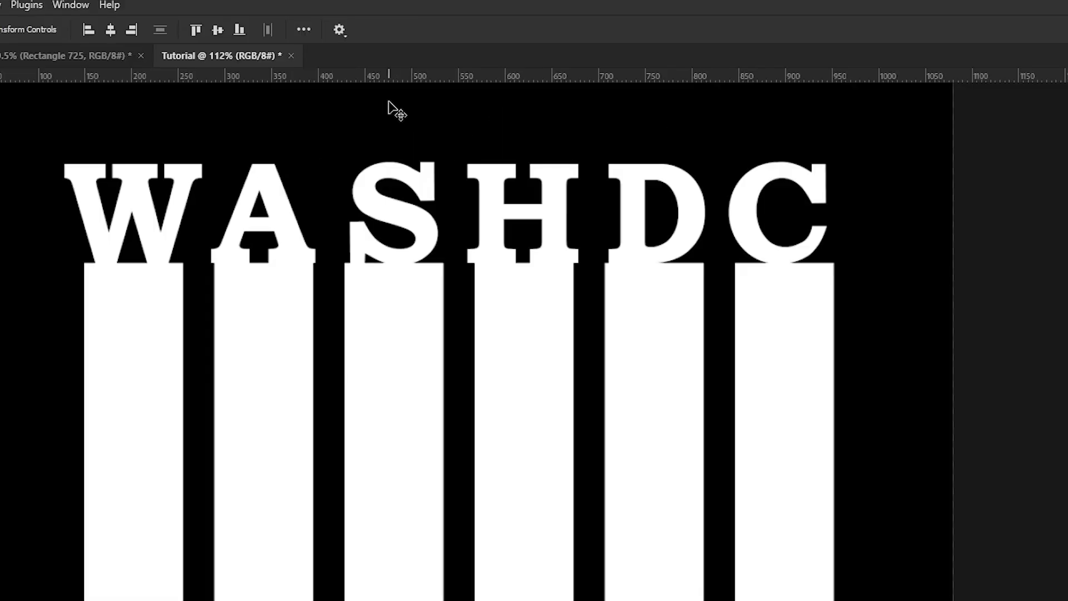
pyautogui.click(304, 30)
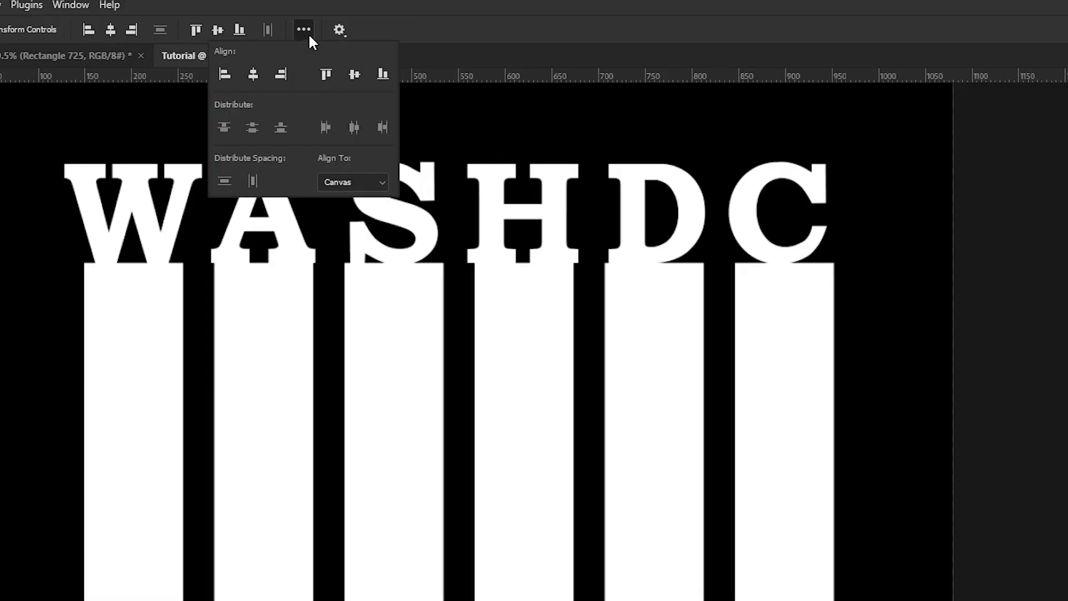
pyautogui.click(328, 187)
pyautogui.click(338, 197)
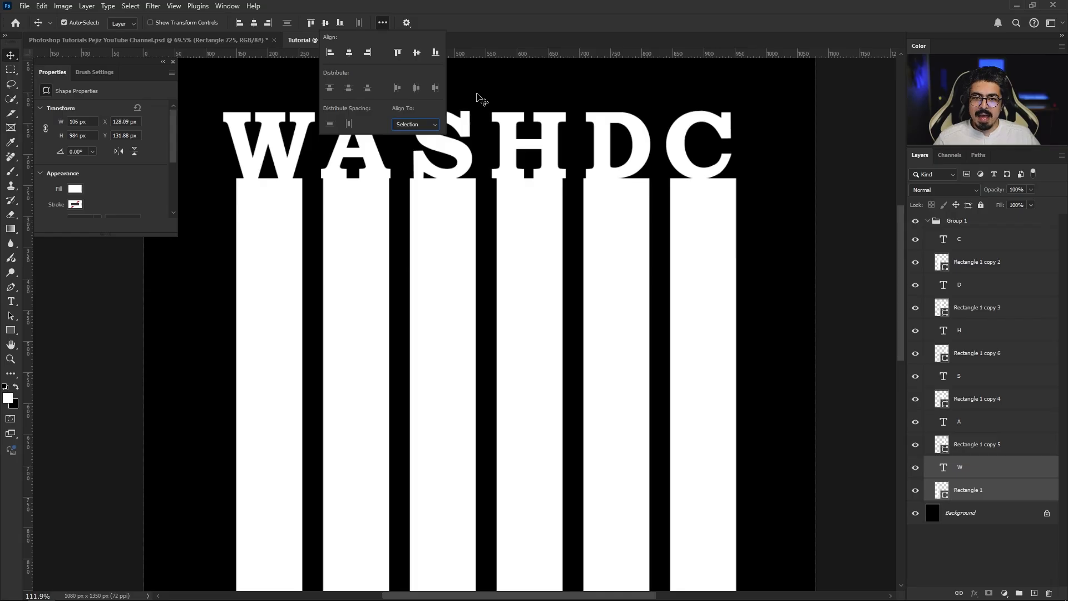
pyautogui.click(187, 138)
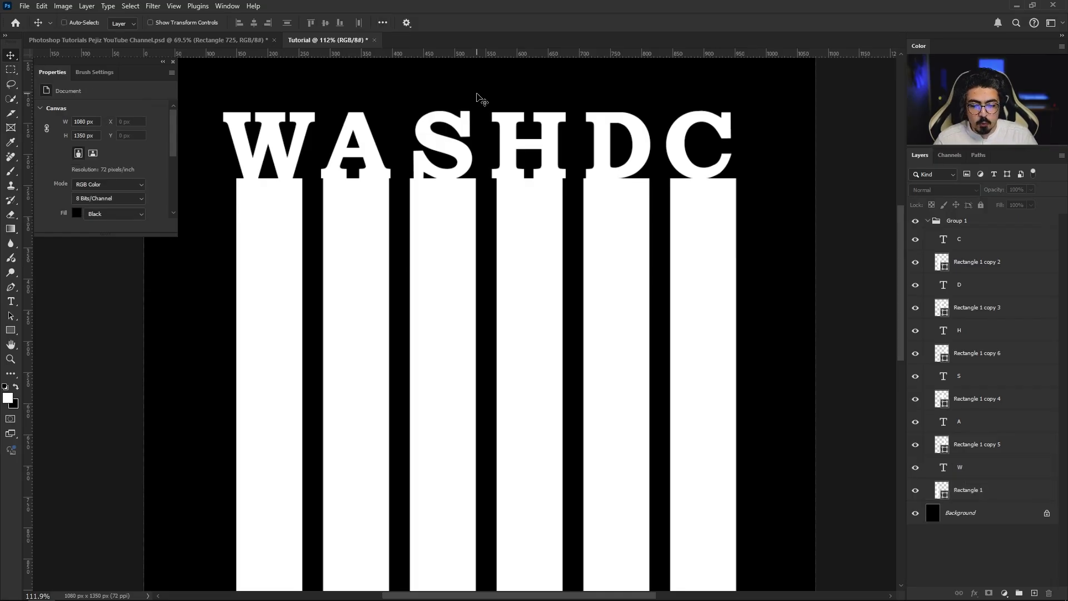
# Set the height of the rectangle beneath the A to 783 px.
pyautogui.hotkey('ctrl', '0')
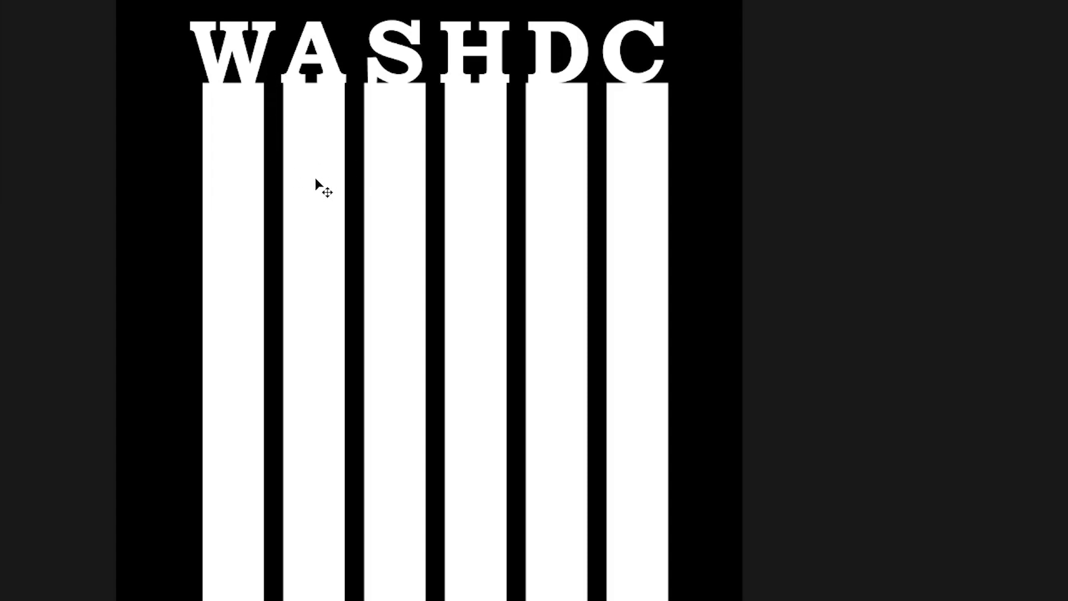
pyautogui.click(325, 152)
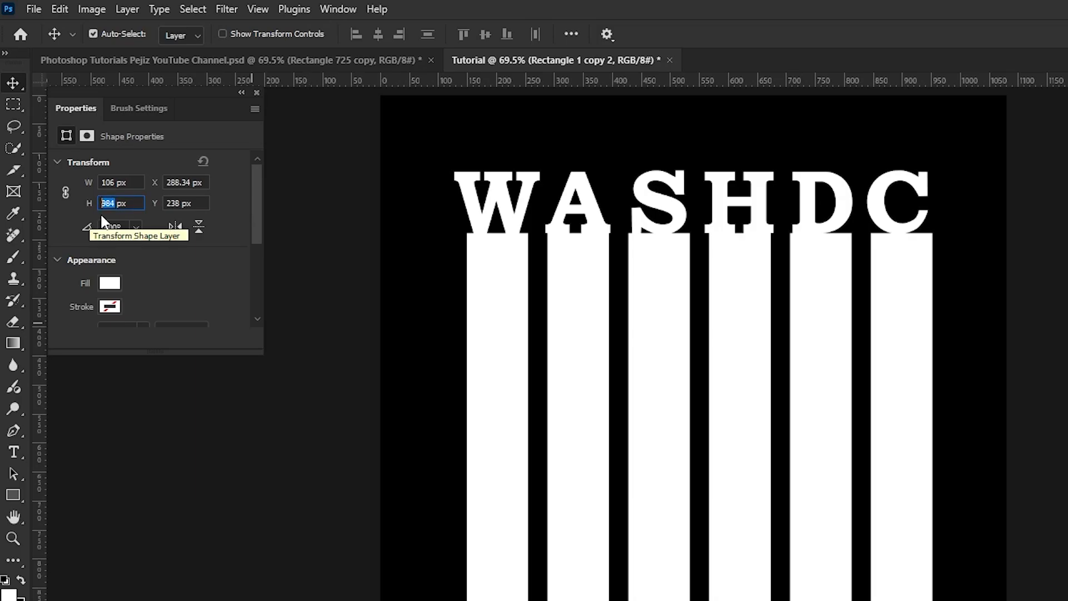
pyautogui.write('783')
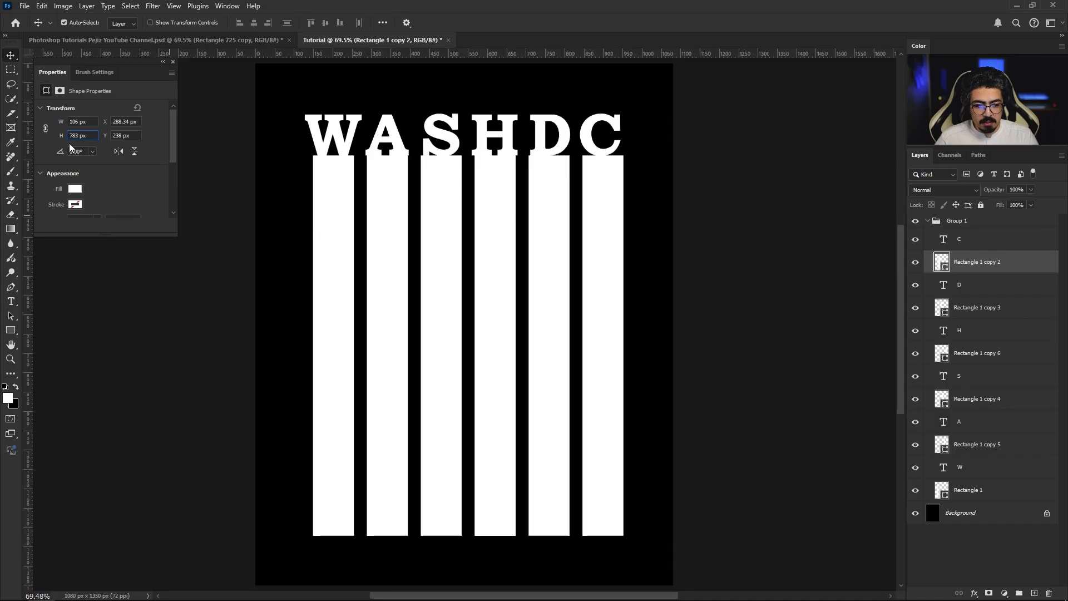
pyautogui.press('Return')
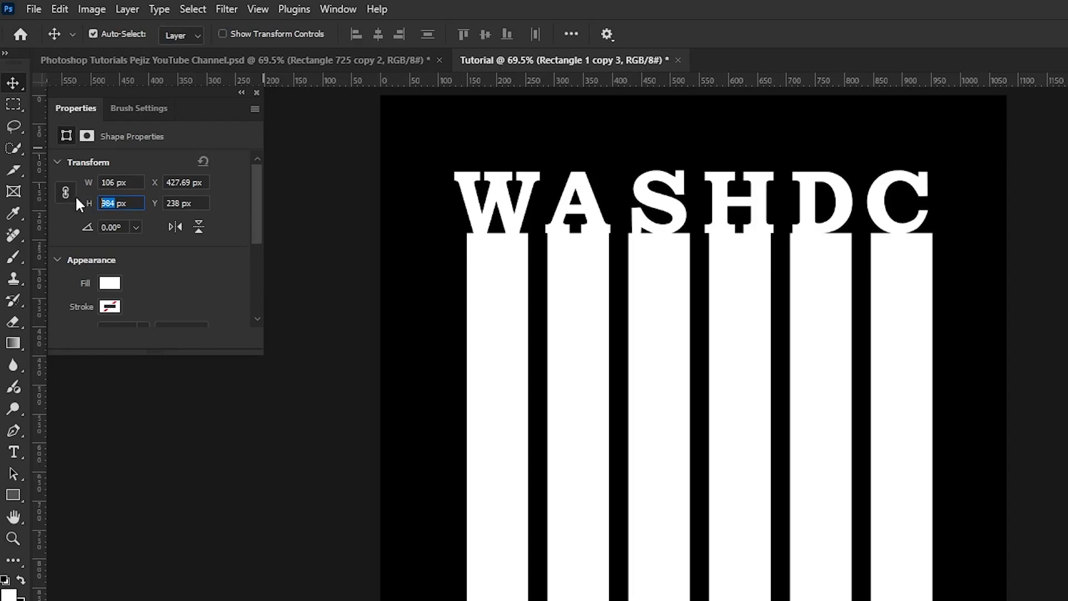
# Set the height of the rectangles beneath the S and the H to 687 px each.
pyautogui.write('687')
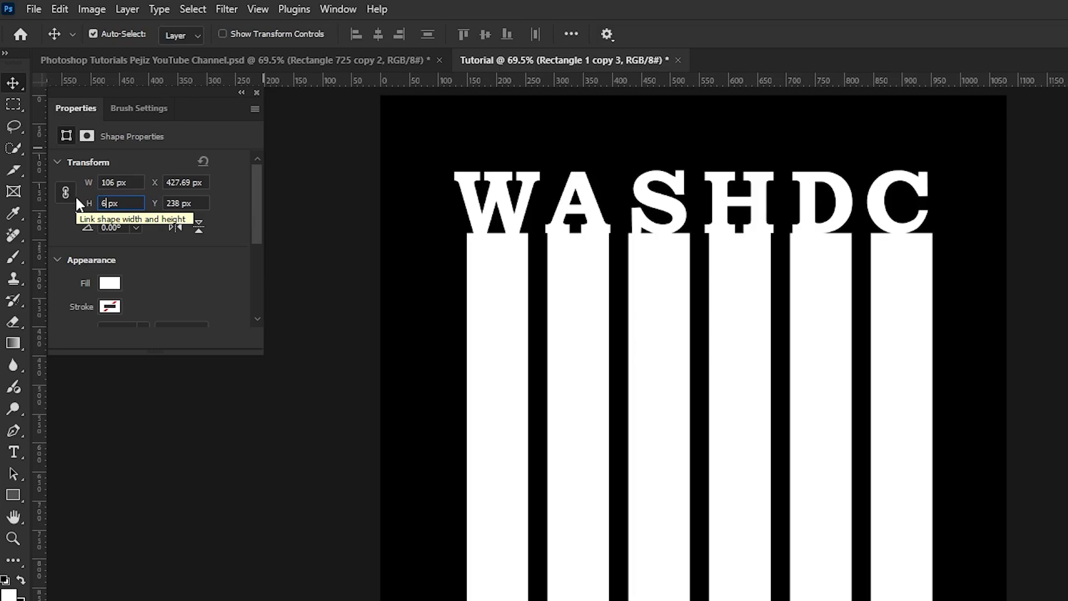
pyautogui.press('Return')
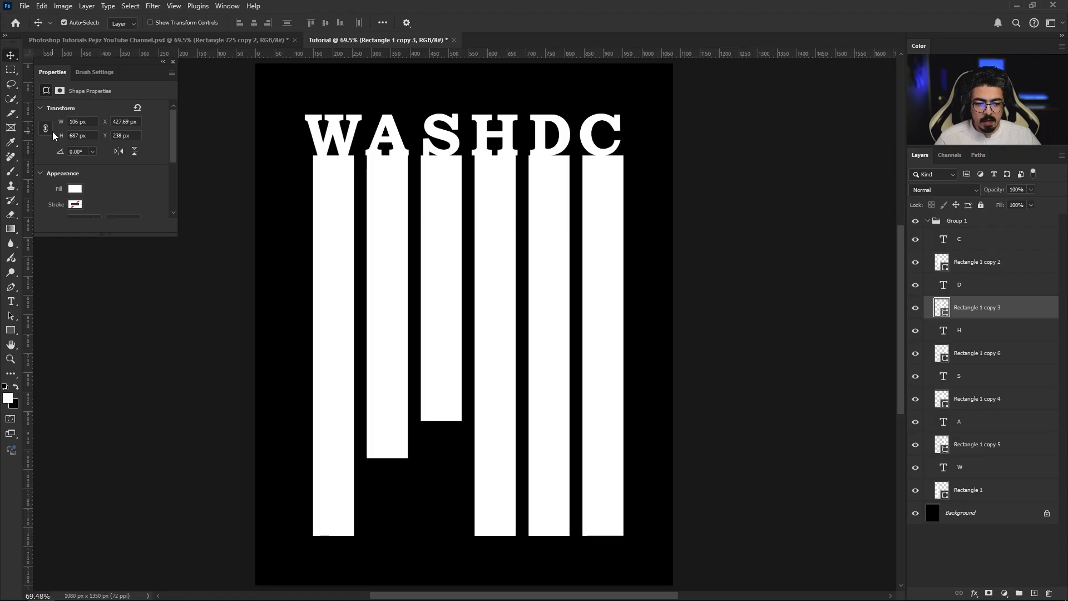
pyautogui.click(495, 244)
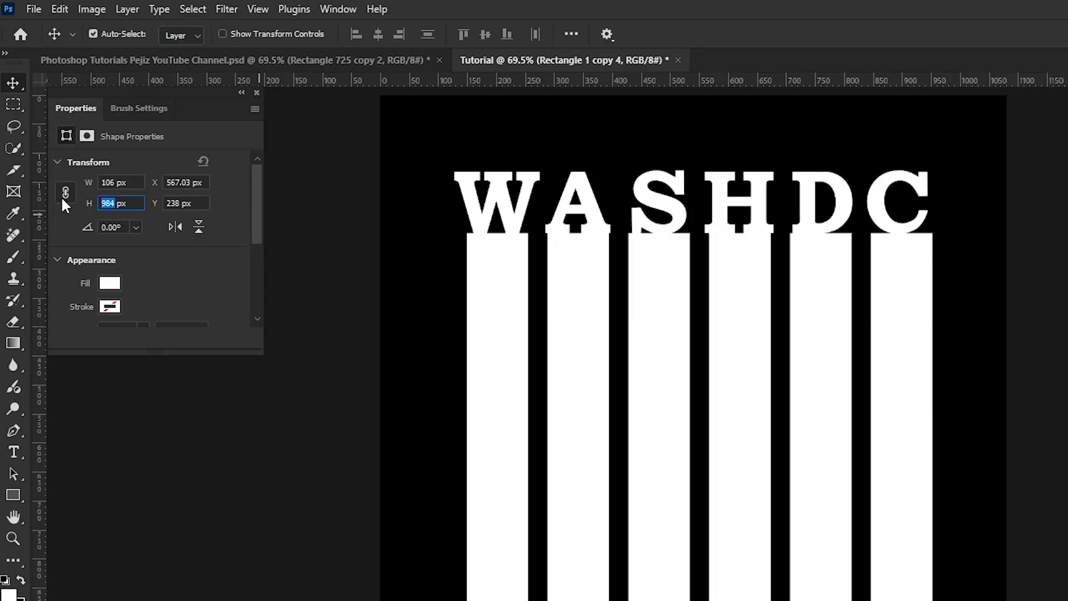
pyautogui.write('687')
pyautogui.press('Return')
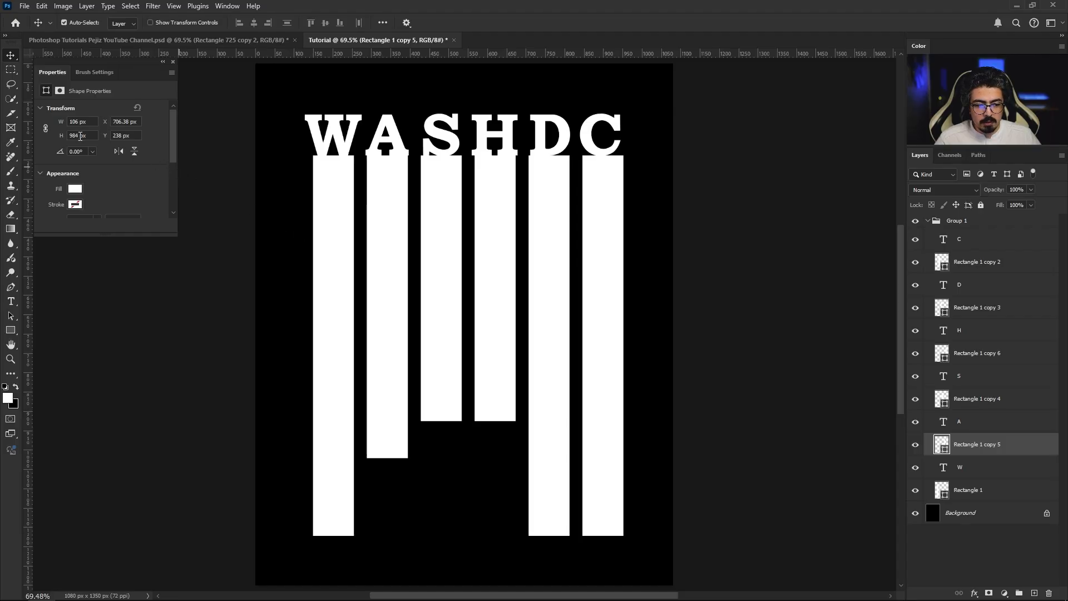
# Set the height of the rectangle beneath the D to 783 px.
pyautogui.write('7')
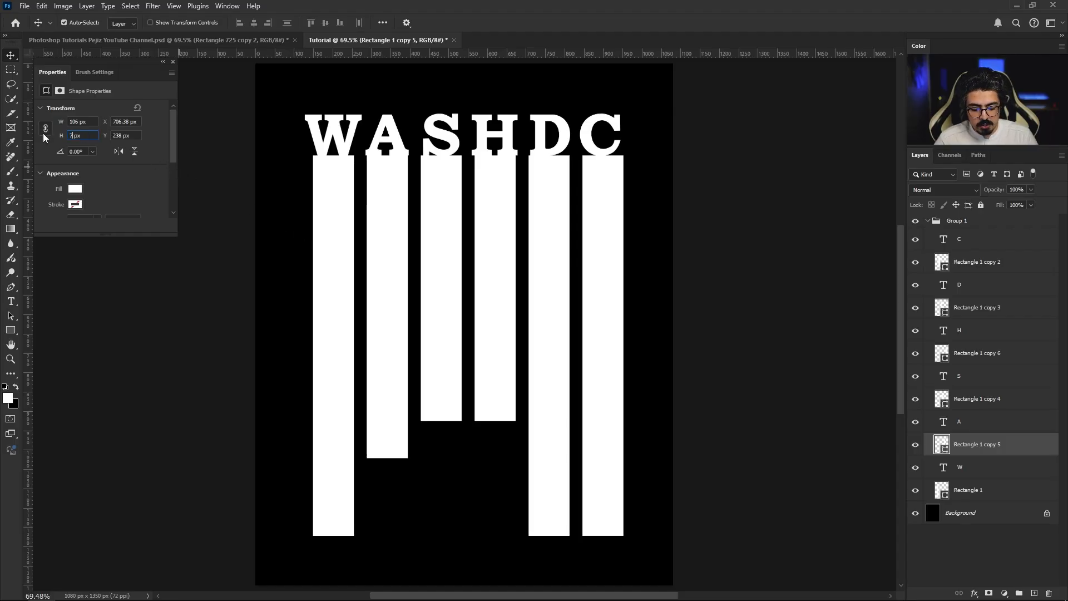
pyautogui.write('83')
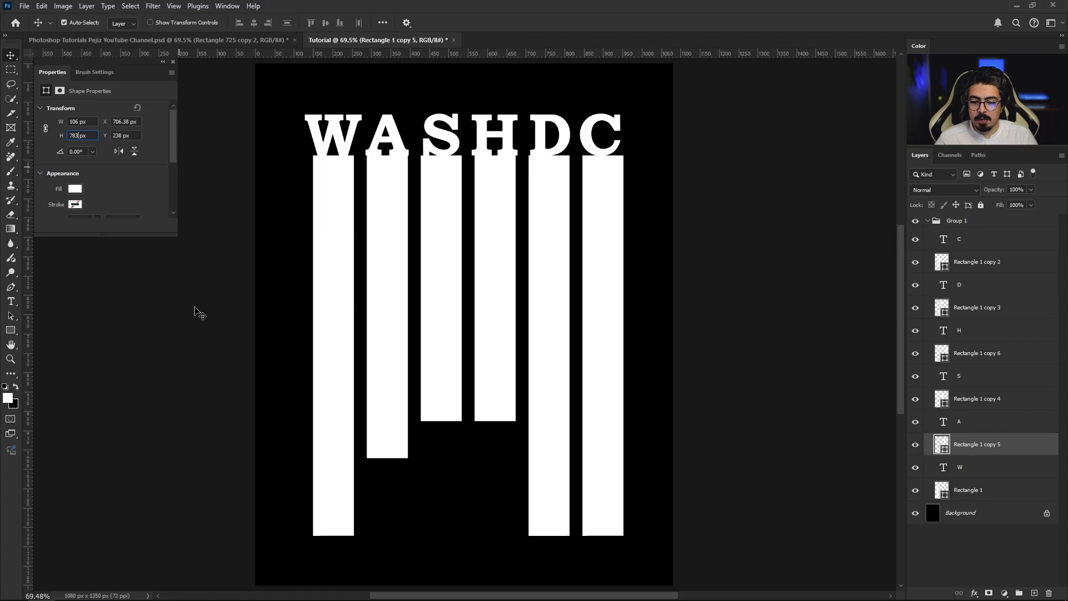
pyautogui.press('Return')
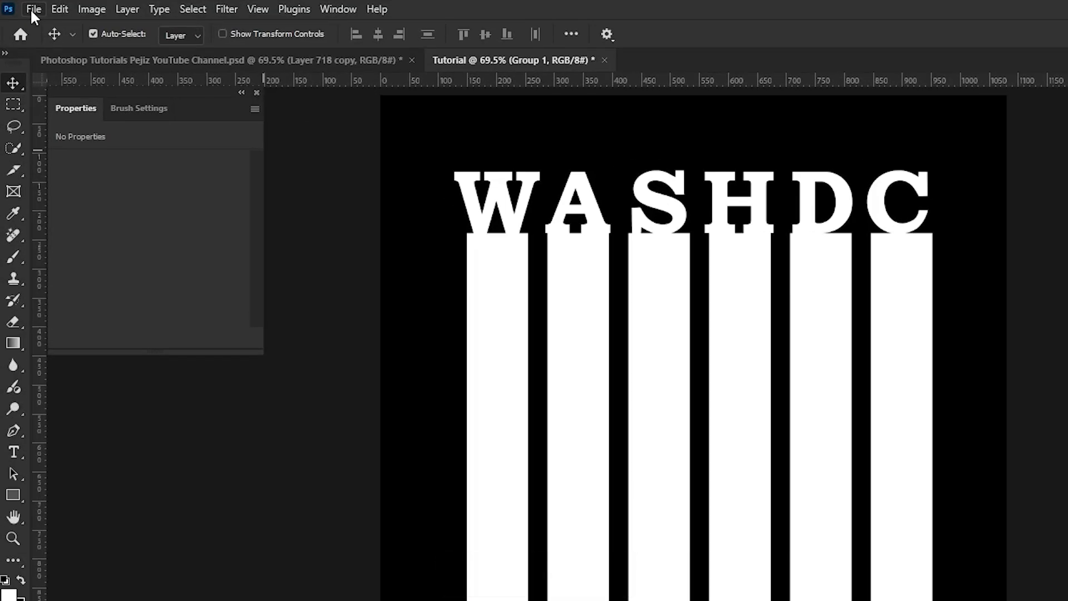
pyautogui.click(32, 10)
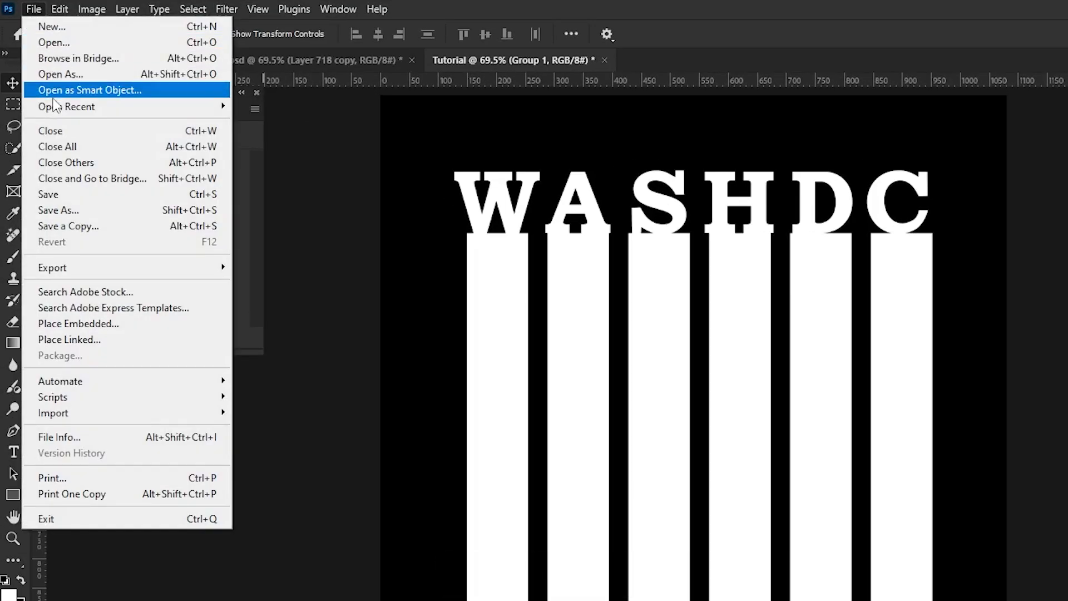
pyautogui.click(88, 331)
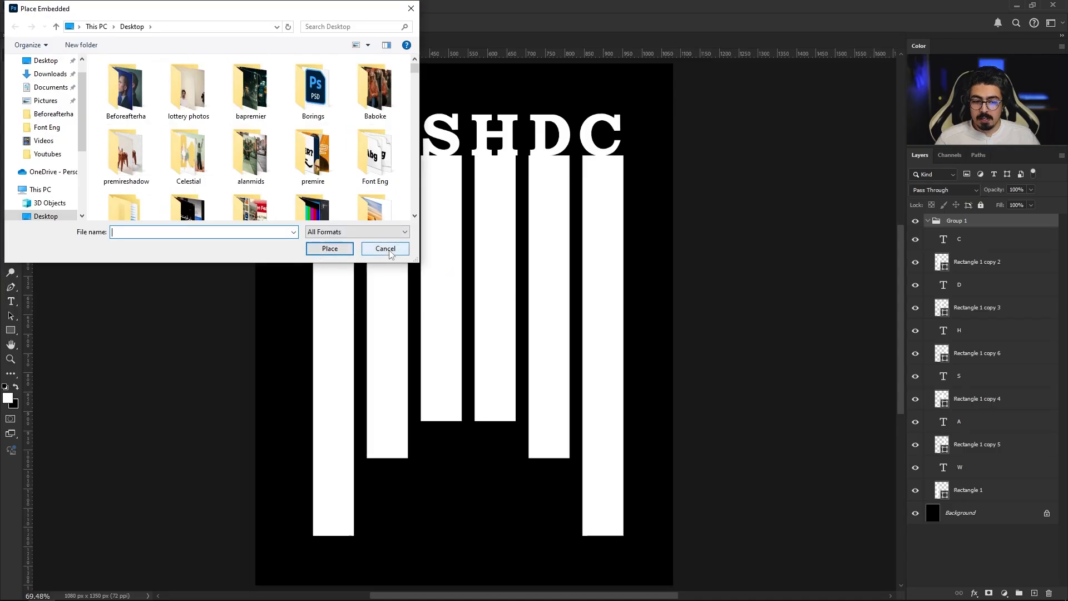
pyautogui.click(389, 251)
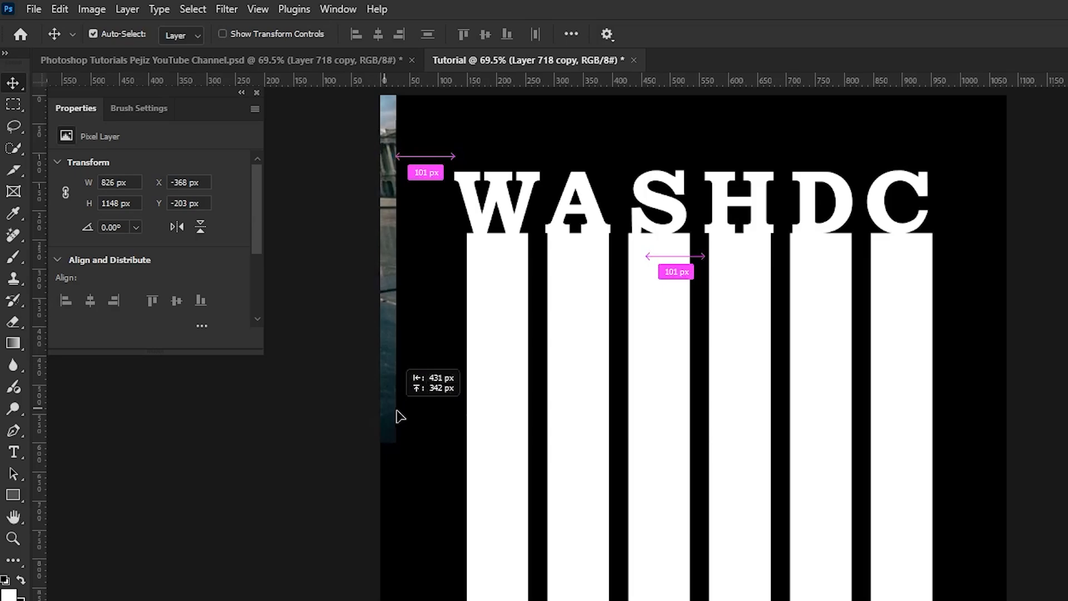
# Bring the Capitol photo in over the lettering and clip its layer to Group 1 from directly above the group.
pyautogui.moveTo(267, 277); pyautogui.dragTo(634, 362)
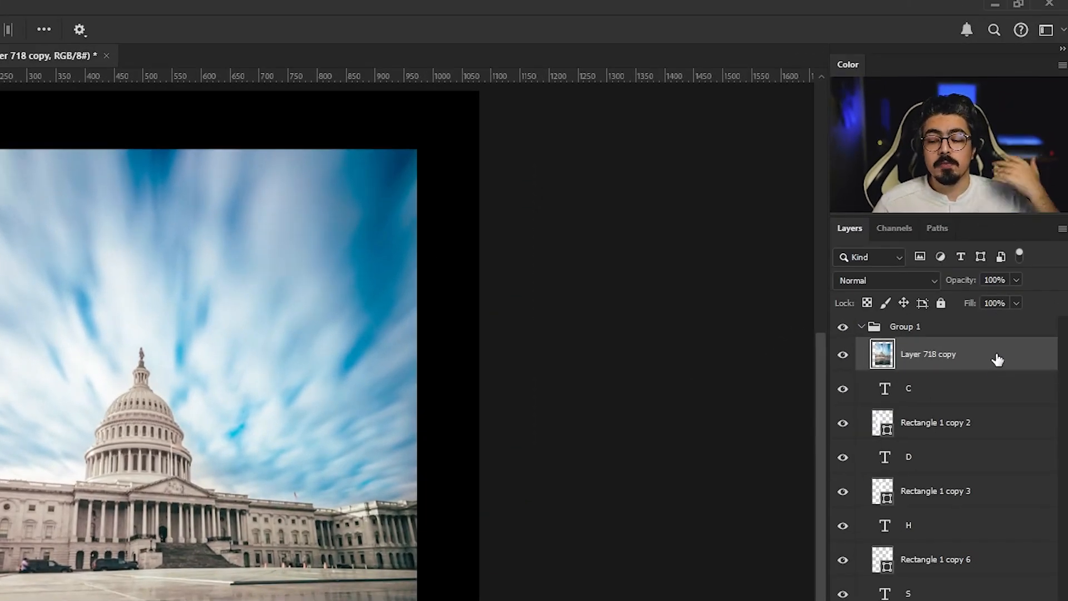
pyautogui.moveTo(980, 356); pyautogui.dragTo(987, 314)
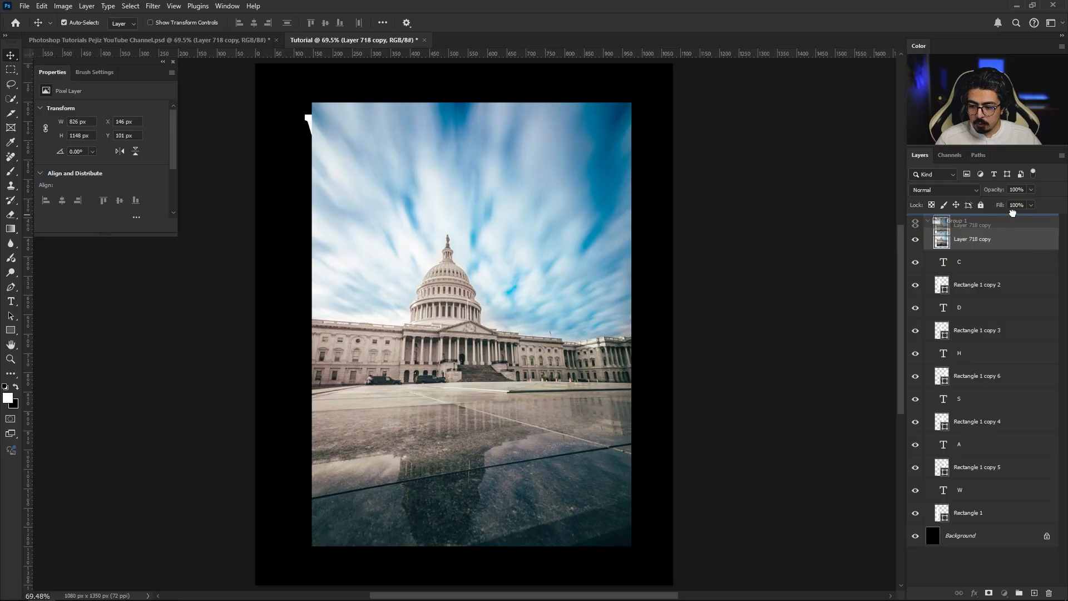
pyautogui.moveTo(1012, 211); pyautogui.dragTo(1014, 217)
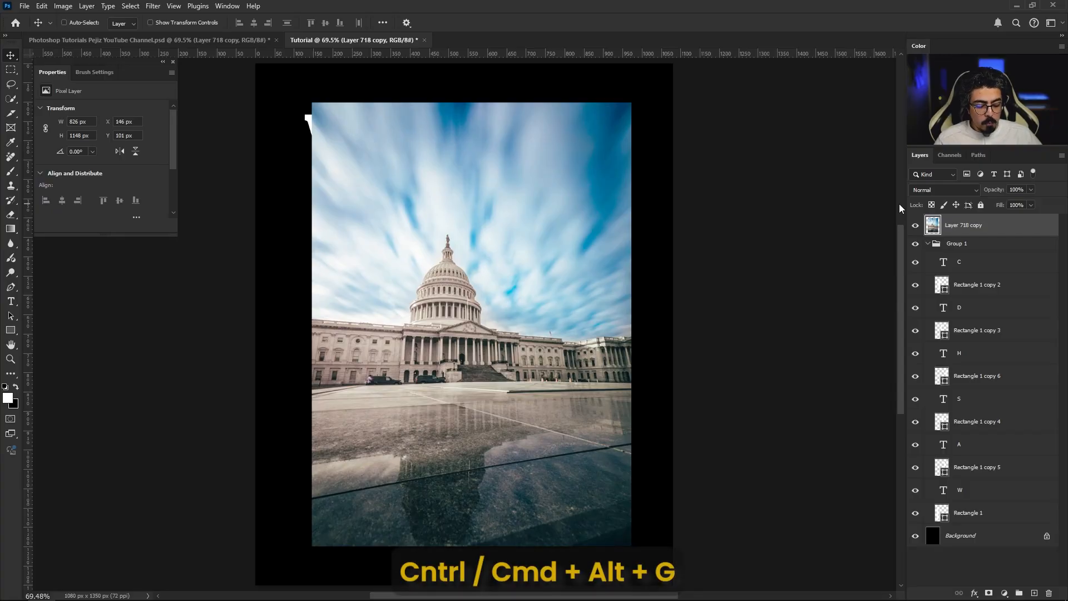
pyautogui.hotkey('ctrl', 'alt', 'g')
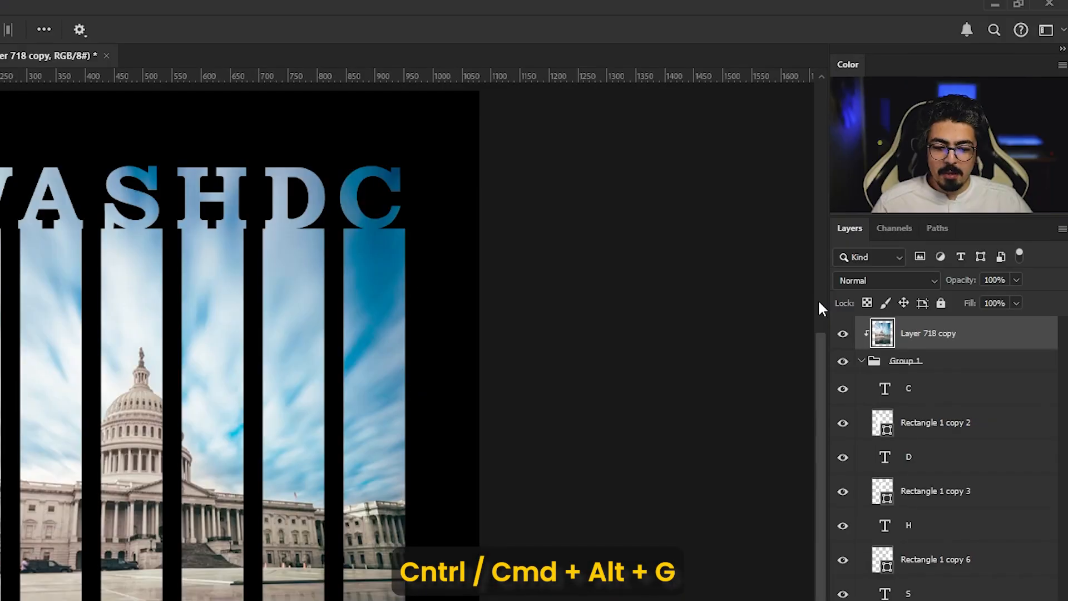
# Scale the clipped Capitol photo to about 103% and reposition it to cover all letters and columns, nudging it up 9 px.
pyautogui.hotkey('ctrl', 't')
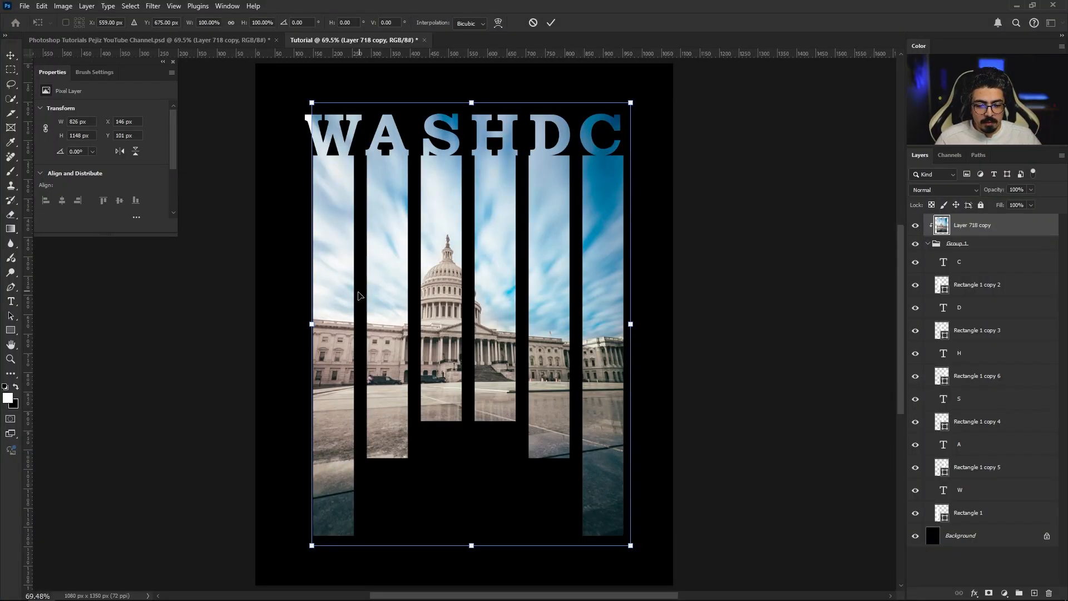
pyautogui.scroll(-1, 335, 239)
pyautogui.moveTo(346, 249); pyautogui.dragTo(340, 249)
pyautogui.moveTo(573, 308); pyautogui.dragTo(579, 308)
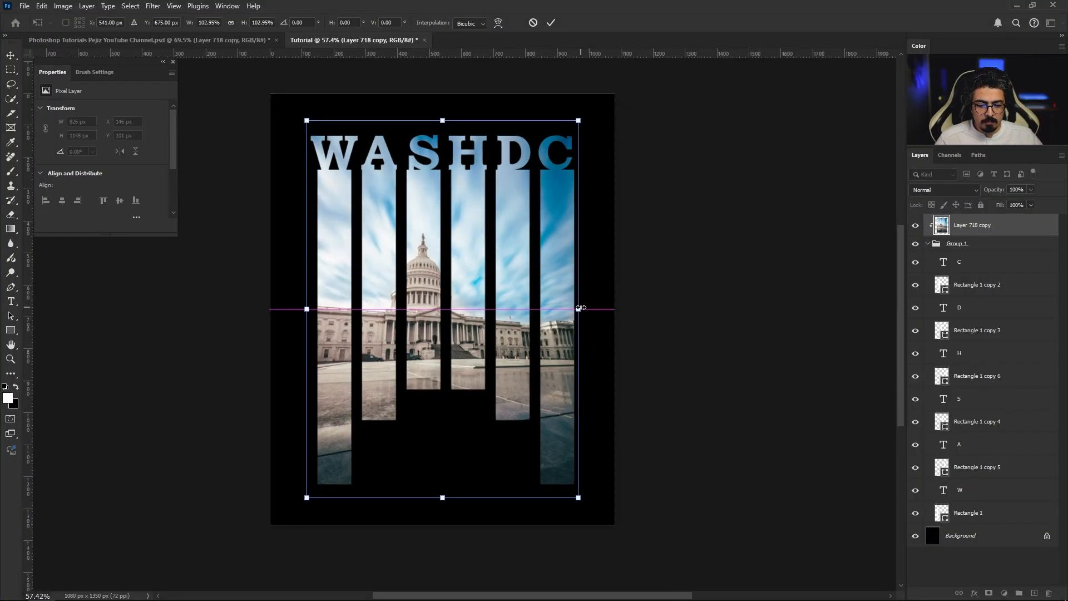
pyautogui.scroll(1, 508, 340)
pyautogui.moveTo(266, 299); pyautogui.dragTo(267, 297)
pyautogui.press('Up')
pyautogui.press('Up')
pyautogui.press('Up')
pyautogui.press('Up')
pyautogui.press('Up')
pyautogui.press('Up')
pyautogui.press('Up')
pyautogui.press('Up')
pyautogui.press('Up')
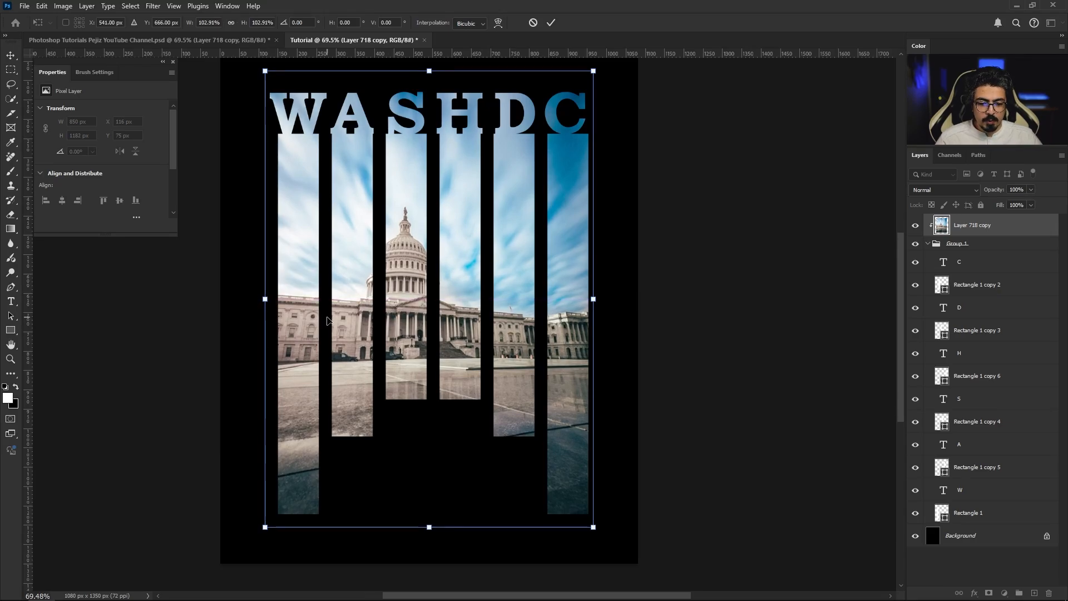
pyautogui.press('Return')
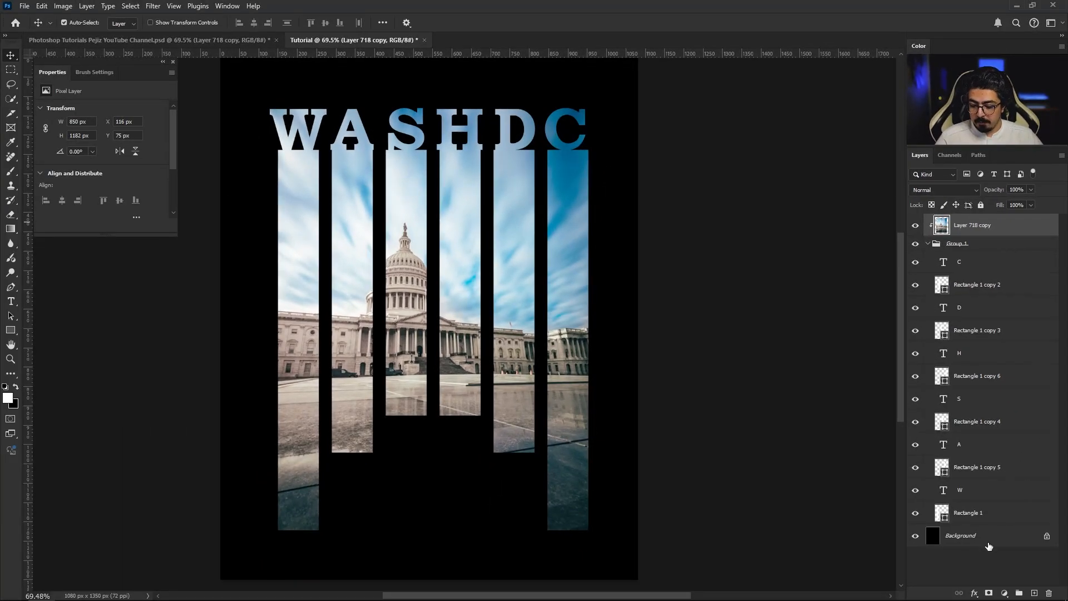
# Add the dark texture image directly above the Background layer and center it horizontally and vertically on the canvas.
pyautogui.click(988, 542)
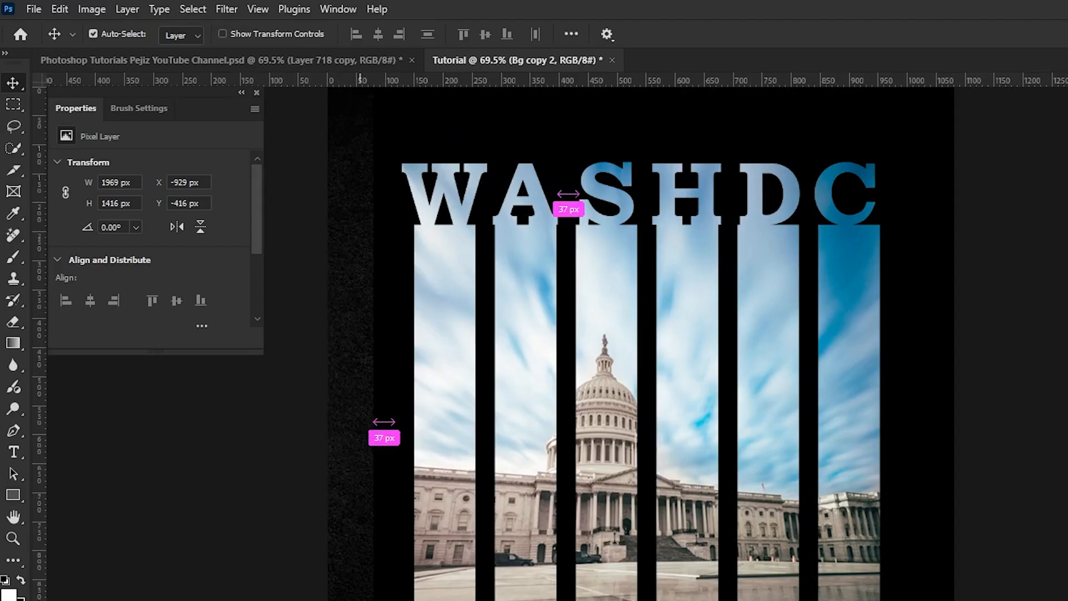
pyautogui.moveTo(550, 222); pyautogui.dragTo(632, 532)
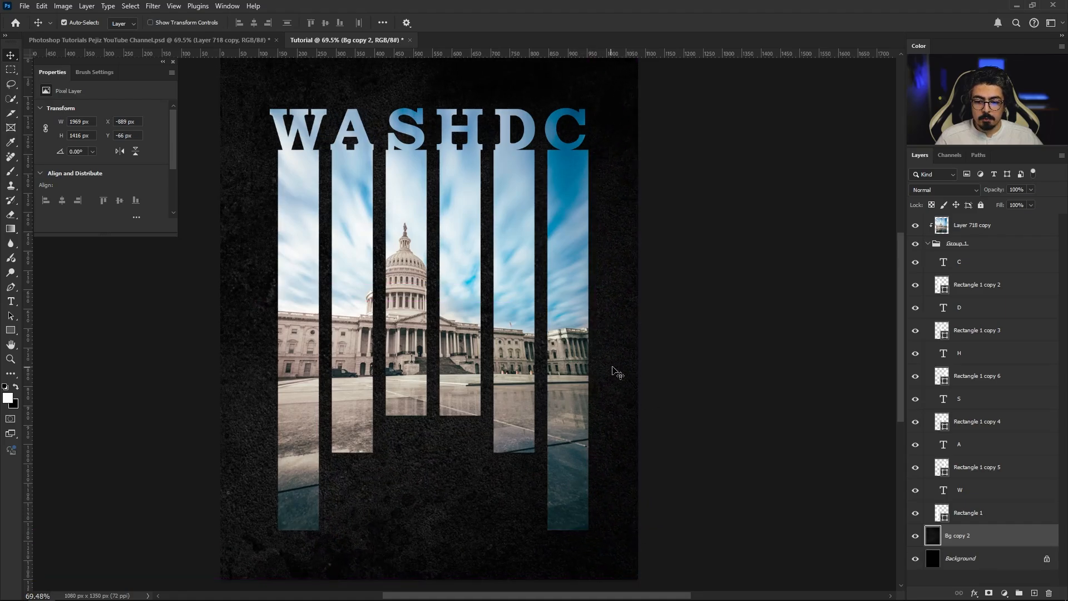
pyautogui.click(384, 23)
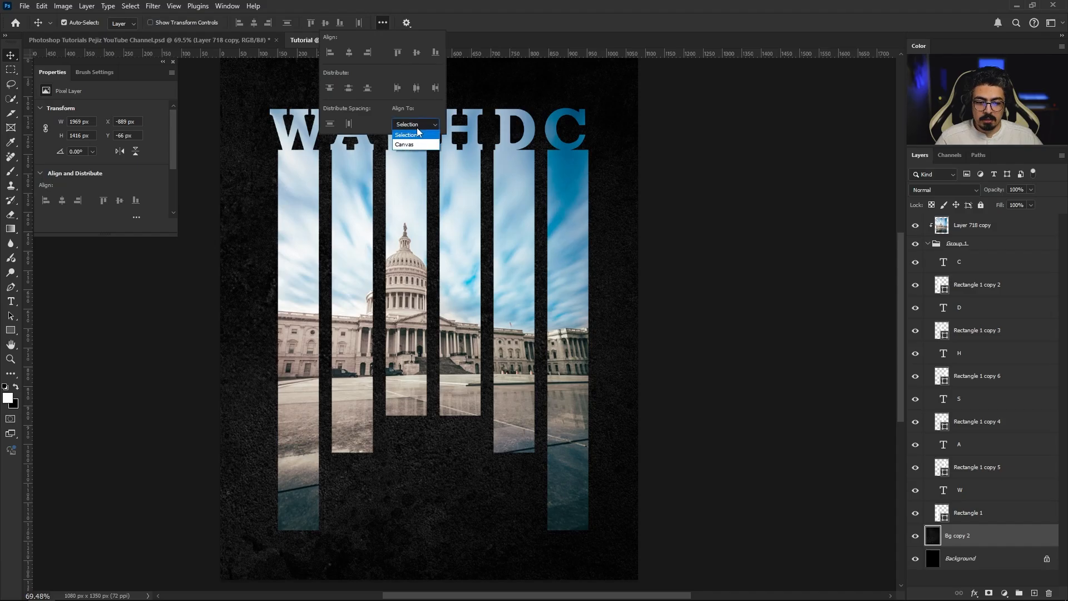
pyautogui.click(411, 143)
pyautogui.click(349, 53)
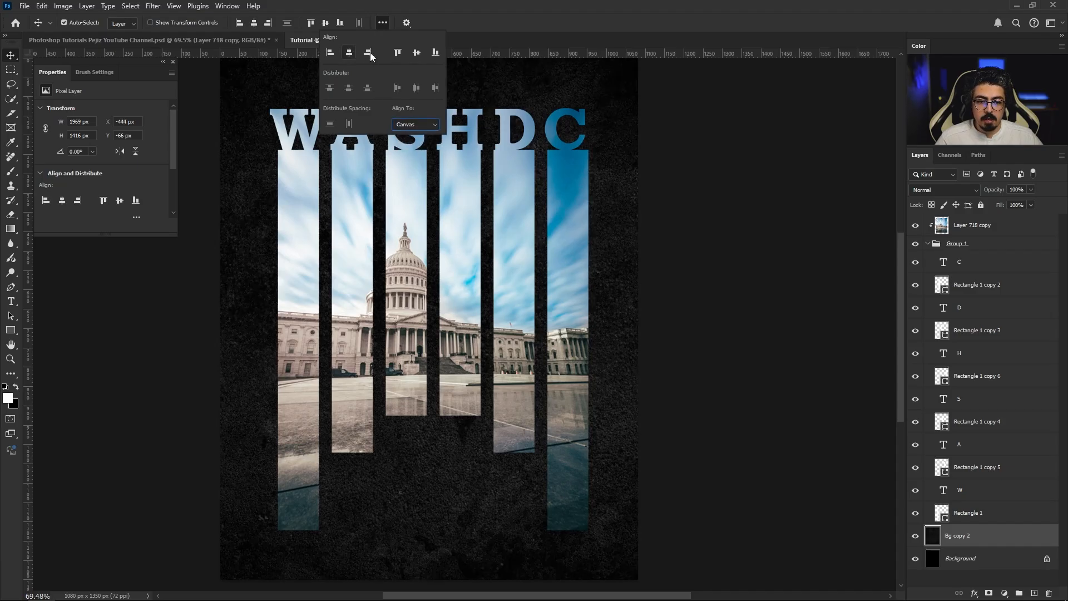
pyautogui.click(419, 52)
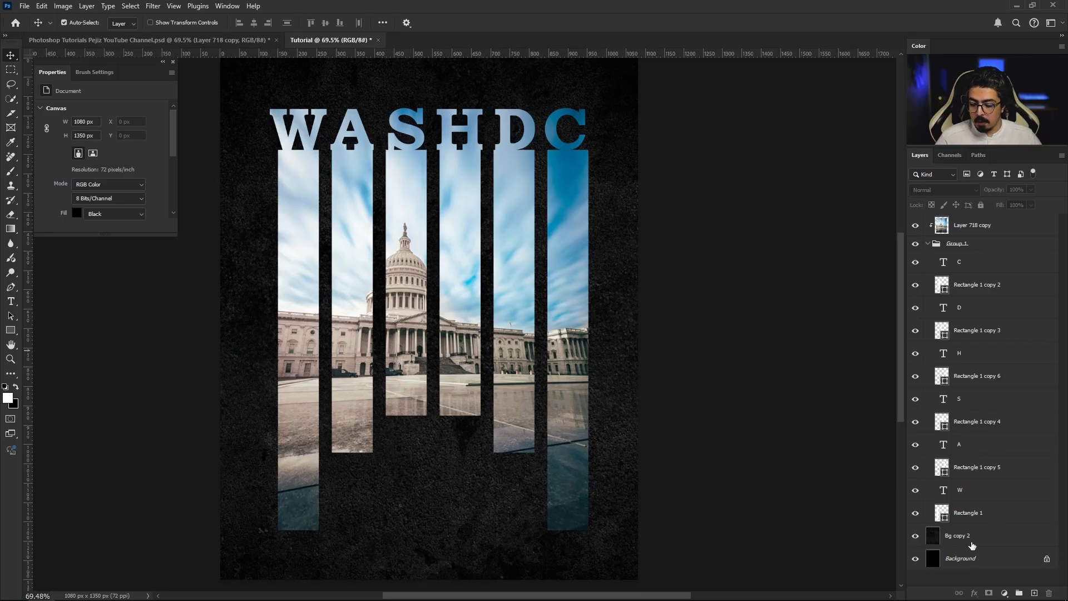
# Add a Solid Color fill layer of #08121a above the Bg copy 2 texture and set its blend mode to Color.
pyautogui.click(955, 542)
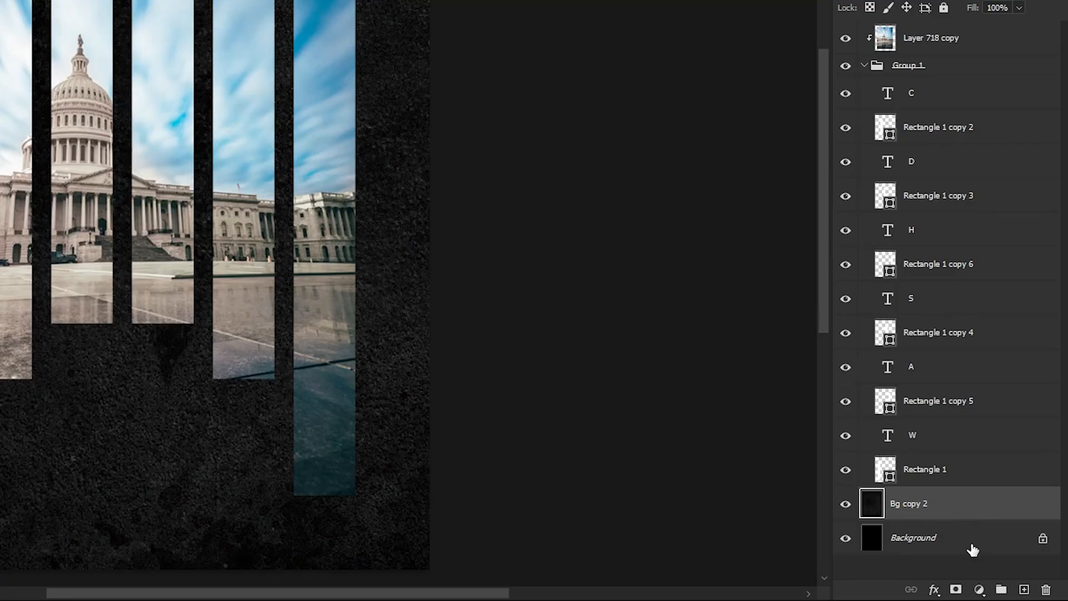
pyautogui.click(980, 589)
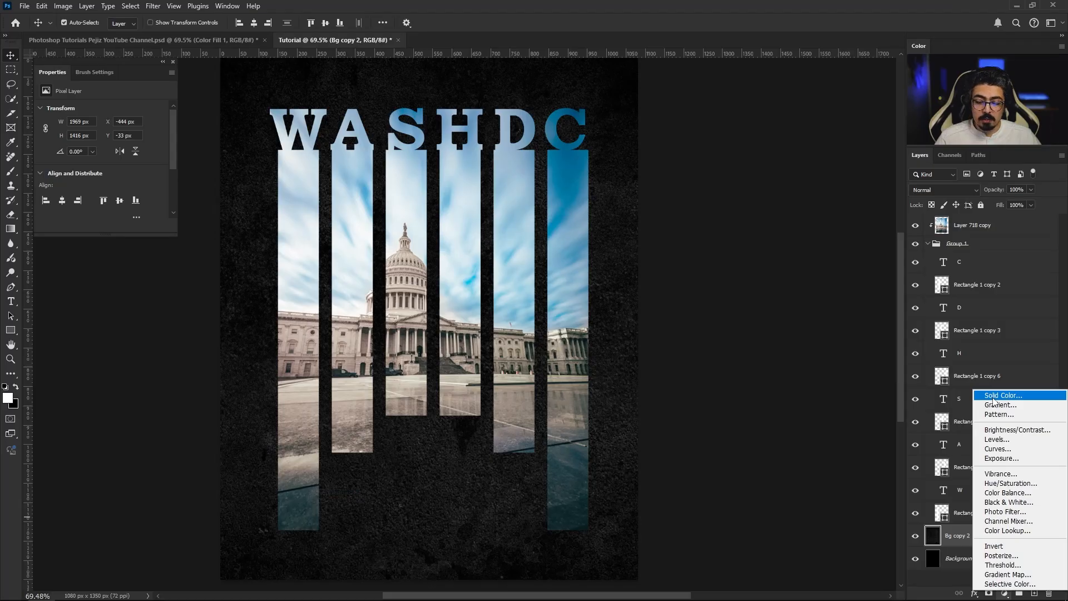
pyautogui.click(994, 396)
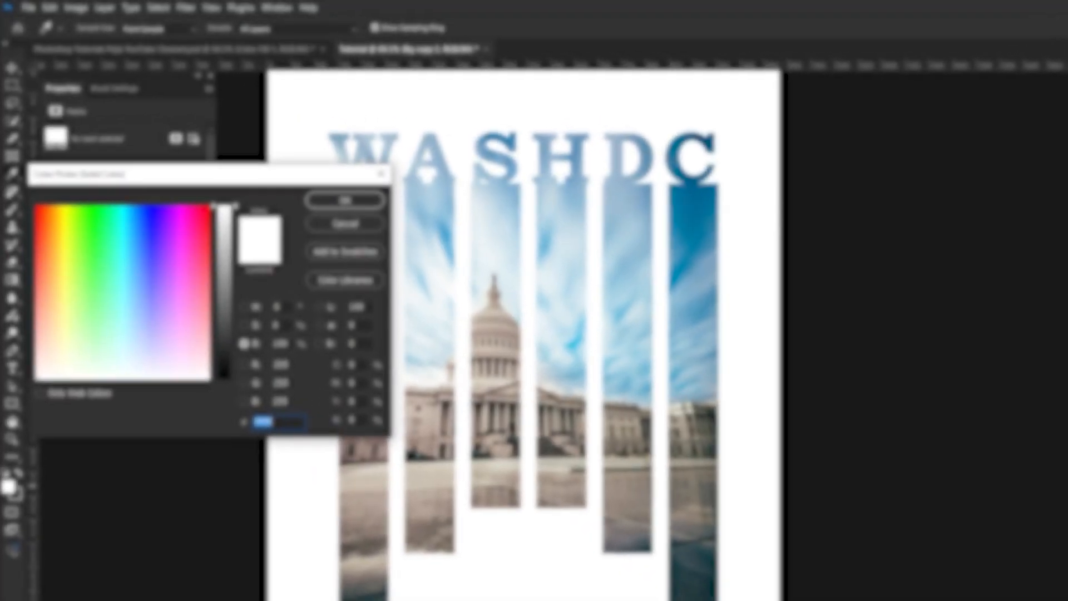
pyautogui.write('08121a')
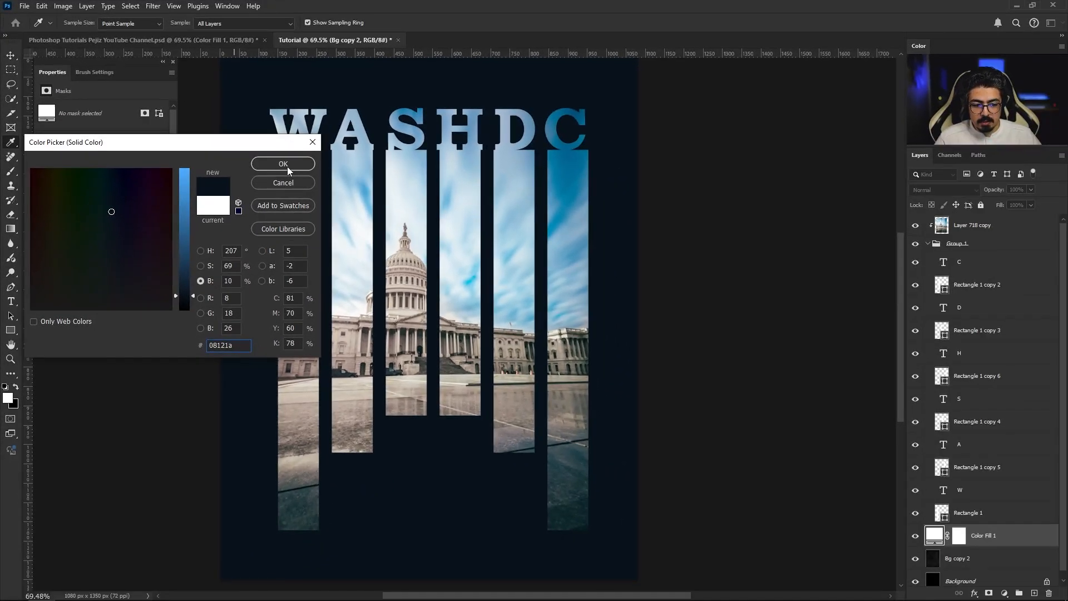
pyautogui.click(422, 245)
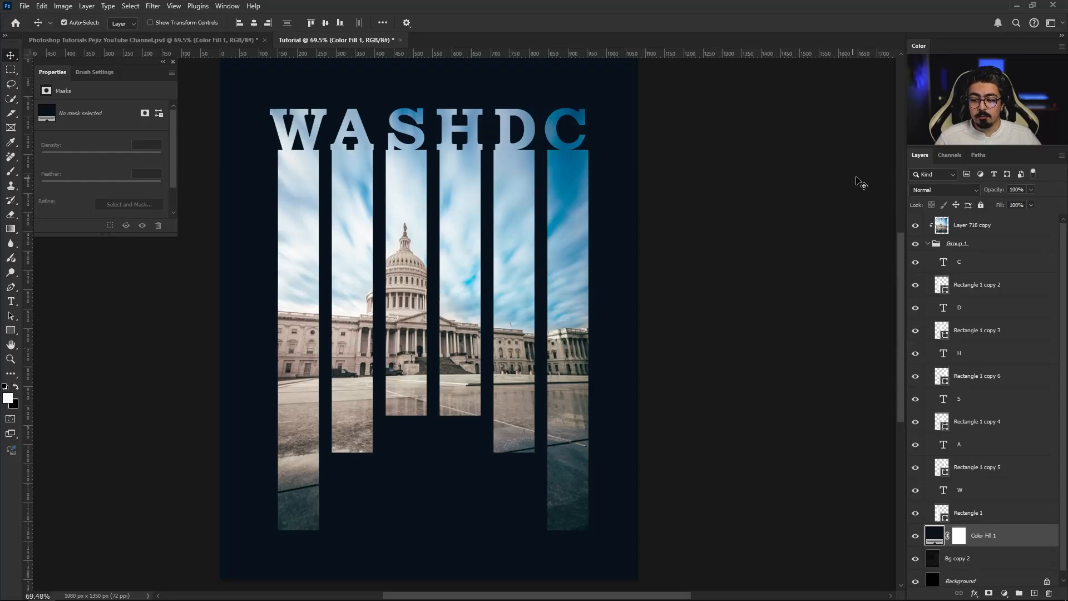
pyautogui.click(915, 190)
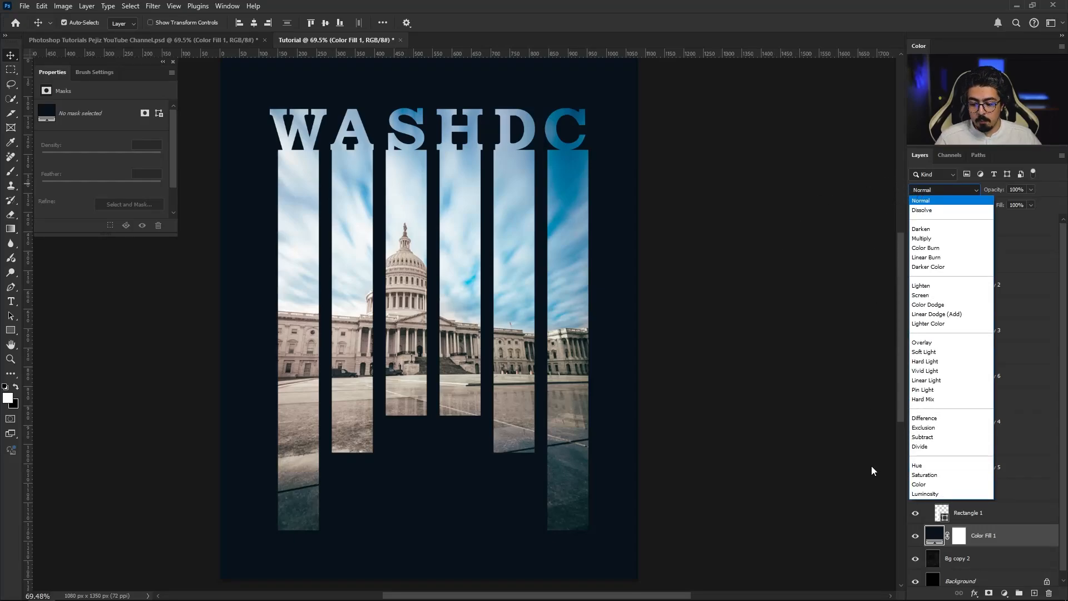
pyautogui.click(921, 483)
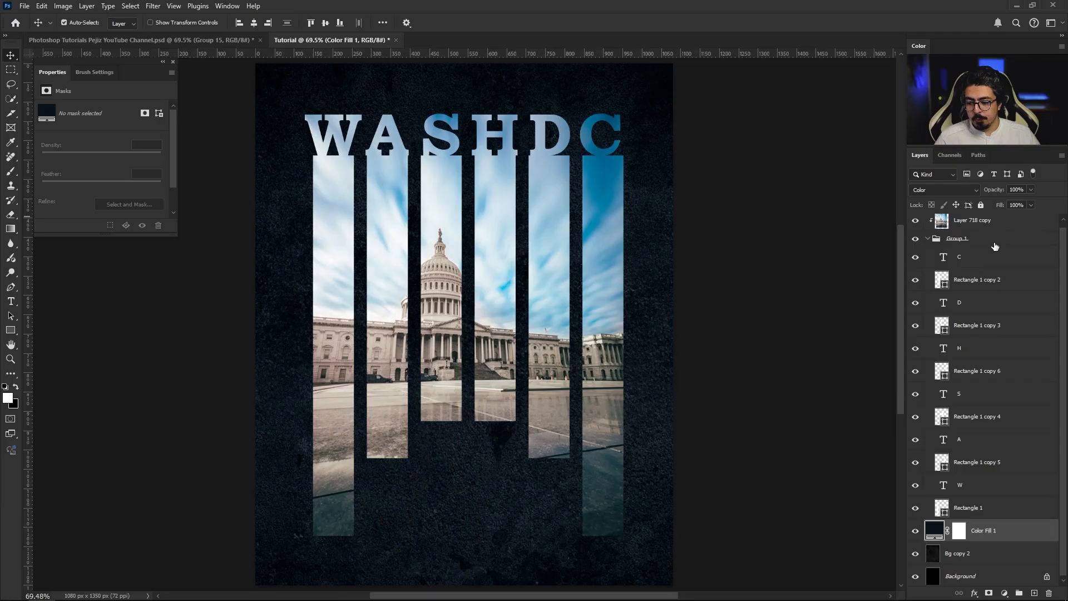
# Give Group 1 a black Multiply drop shadow with 40% opacity, -180° angle, 20 px distance, 3% spread, 50 px size and 1% noise.
pyautogui.click(923, 360)
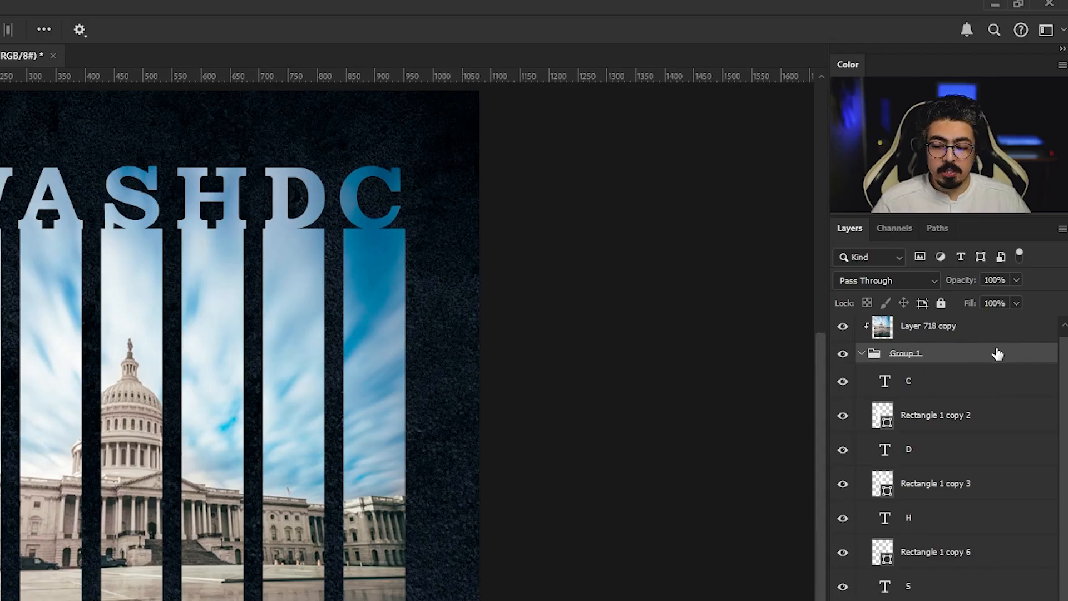
pyautogui.doubleClick(1012, 360)
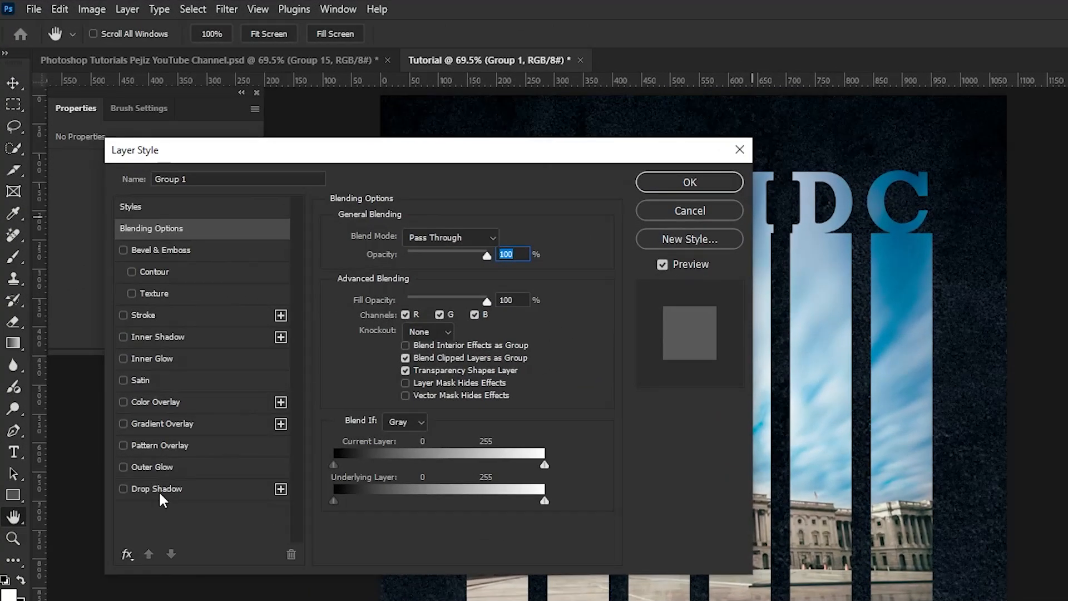
pyautogui.click(112, 326)
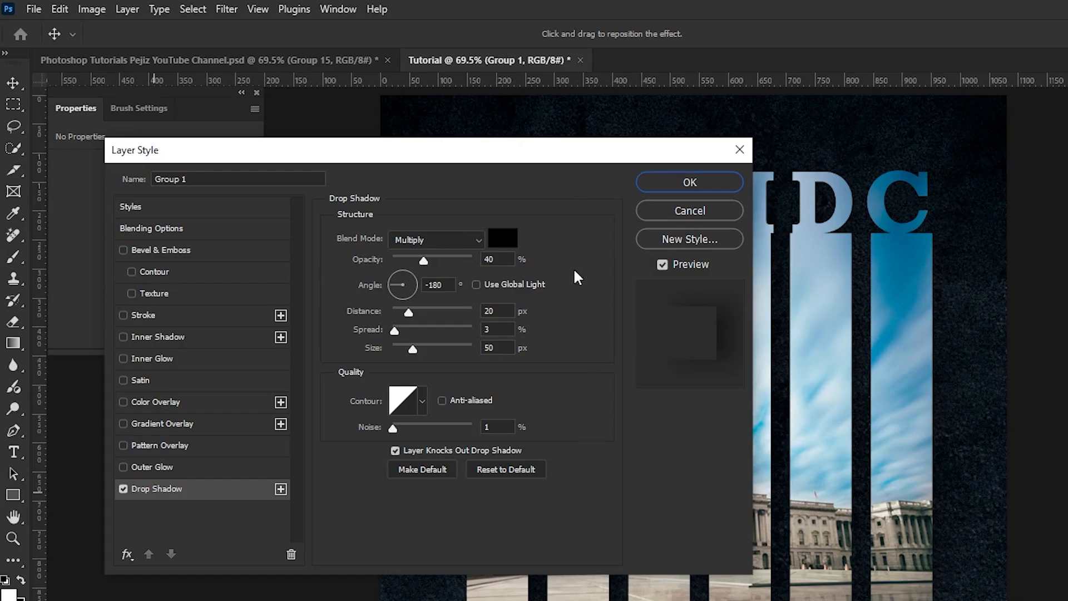
pyautogui.click(661, 185)
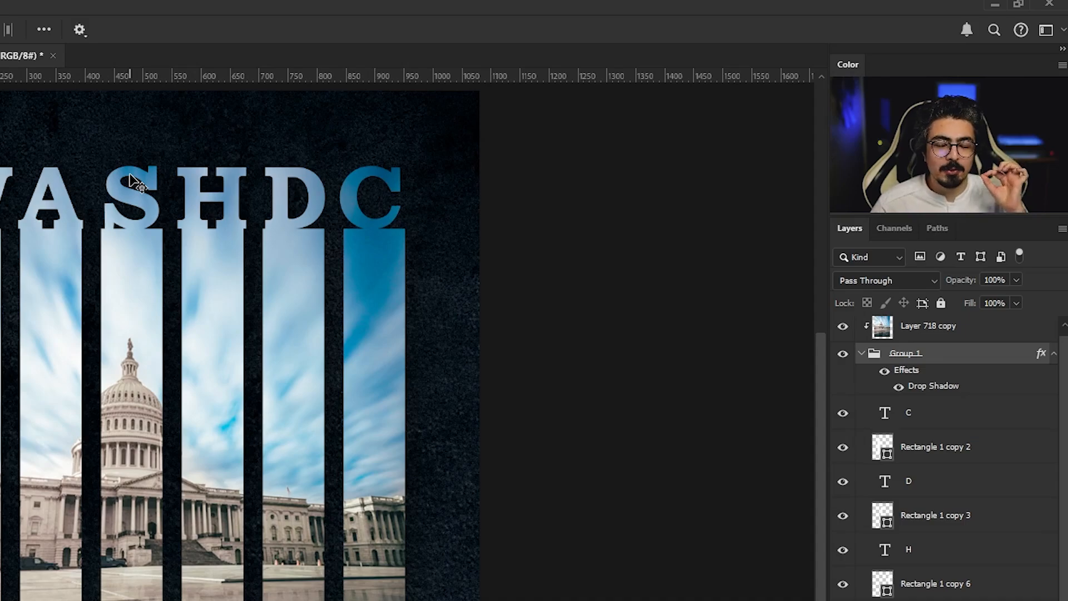
# Paste the "Built from 1793 to 1826" and "Washington D.C Capitol Hill" text layers above Layer 718 copy and place them centered below the short middle columns.
pyautogui.click(951, 336)
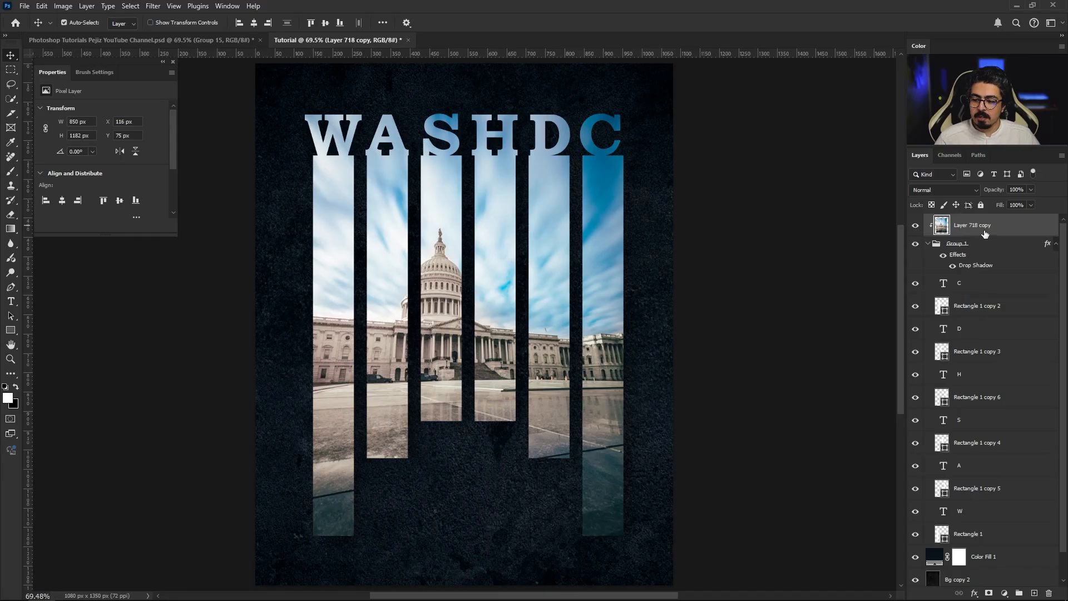
pyautogui.press('ctrl')
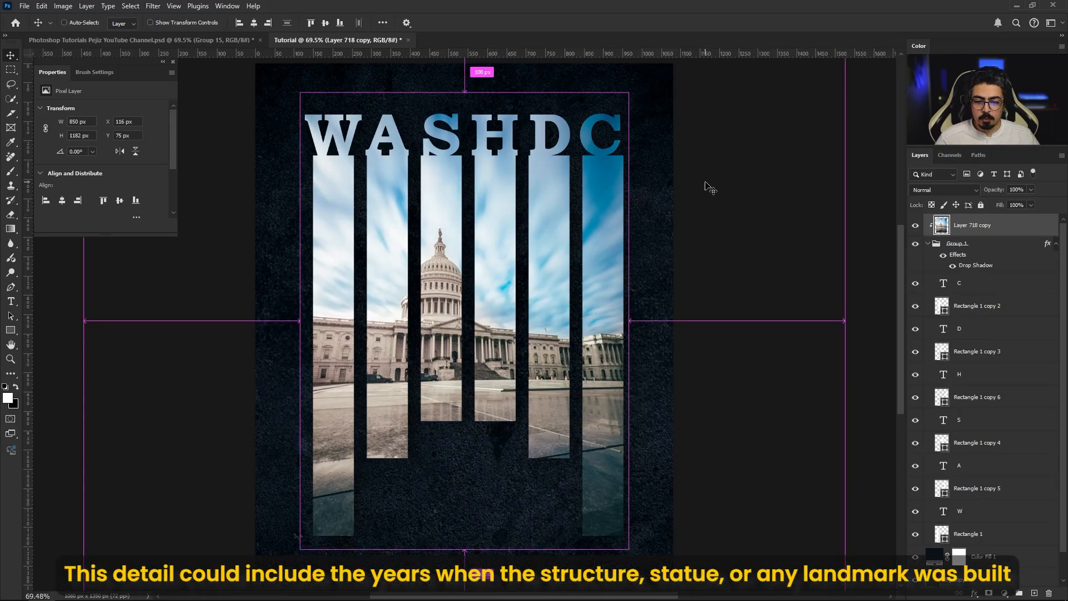
pyautogui.hotkey('ctrl', 'v')
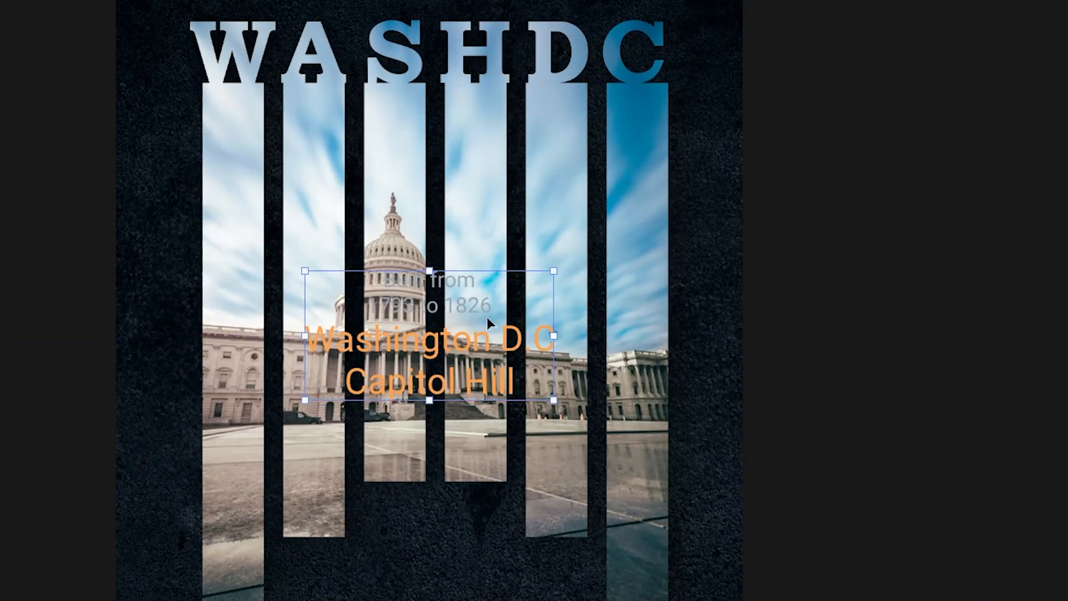
pyautogui.moveTo(461, 311); pyautogui.dragTo(415, 540)
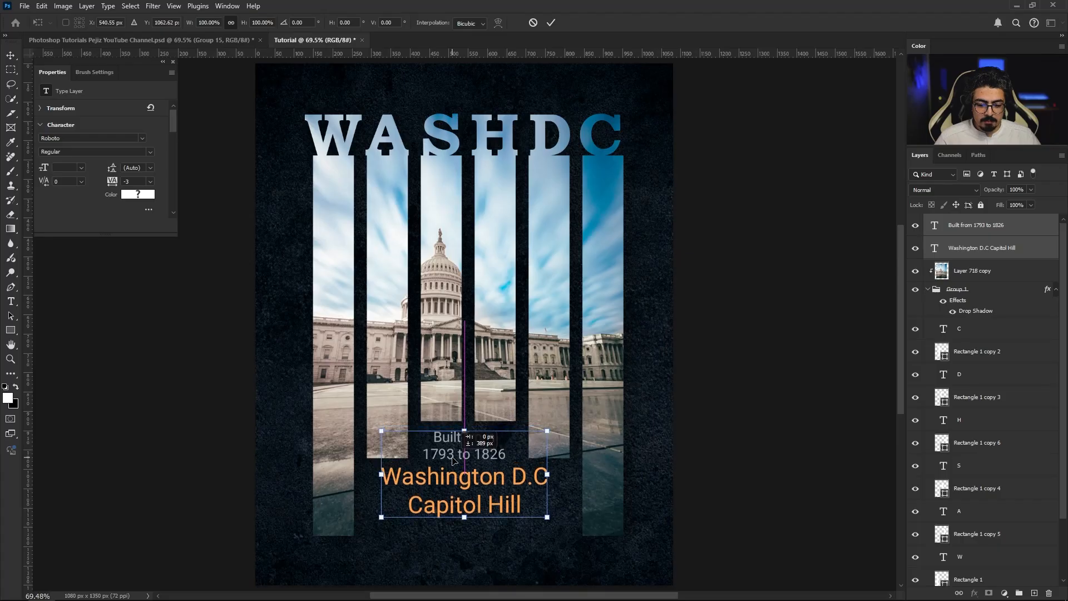
pyautogui.moveTo(454, 460); pyautogui.dragTo(453, 460)
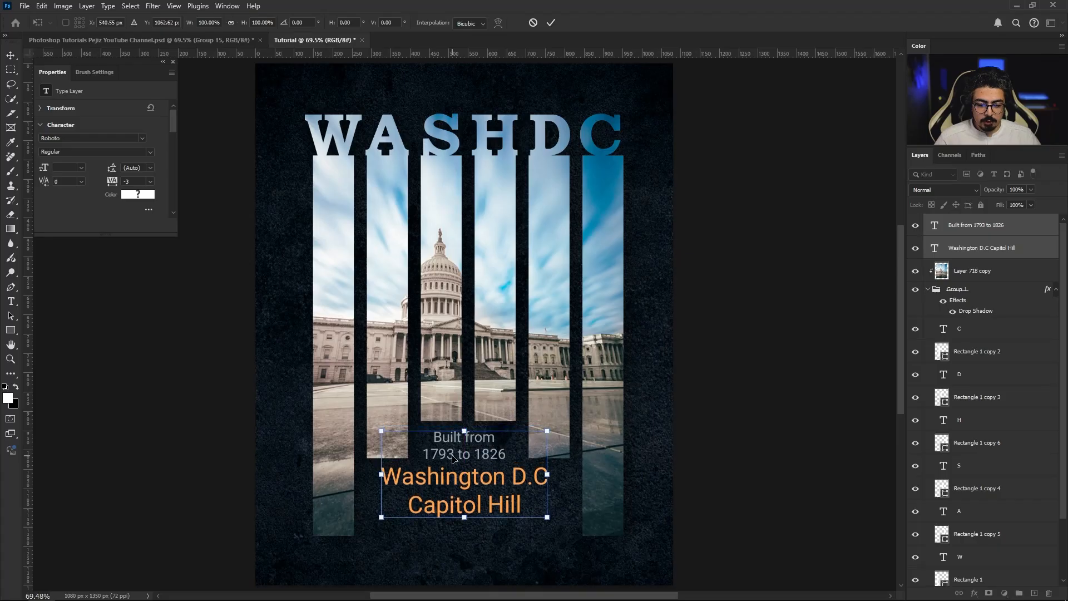
pyautogui.click(552, 22)
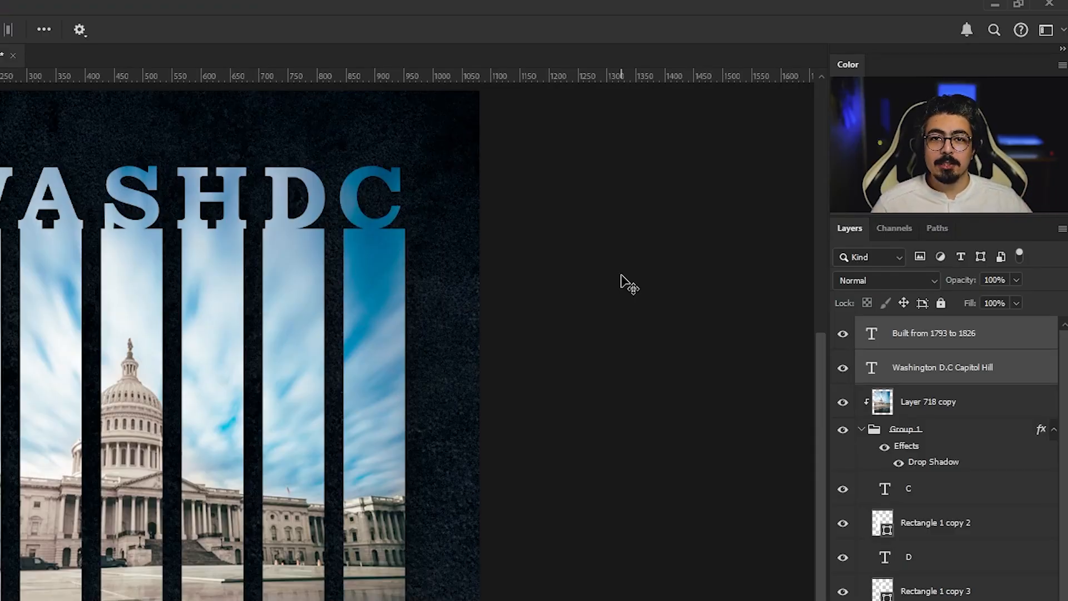
# Stamp all visible layers into a new merged layer above the "Built from 1793 to 1826" text layer.
pyautogui.click(904, 335)
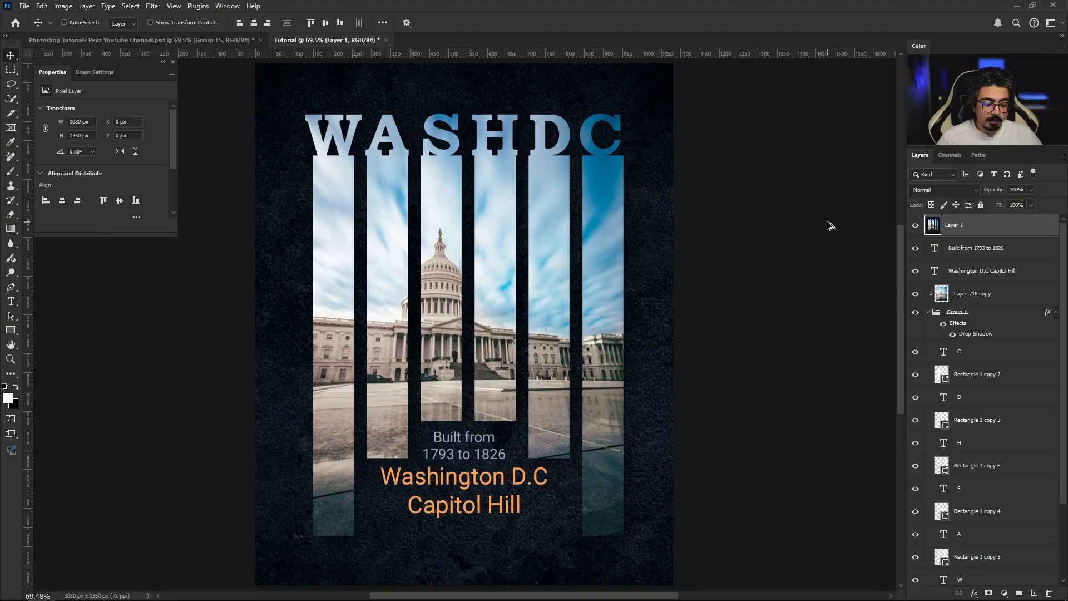
# Try to export the poster for web as a JPEG at quality 100, cancelling at the file-saving stage.
pyautogui.hotkey('ctrl', 'alt', 'shift', 's')
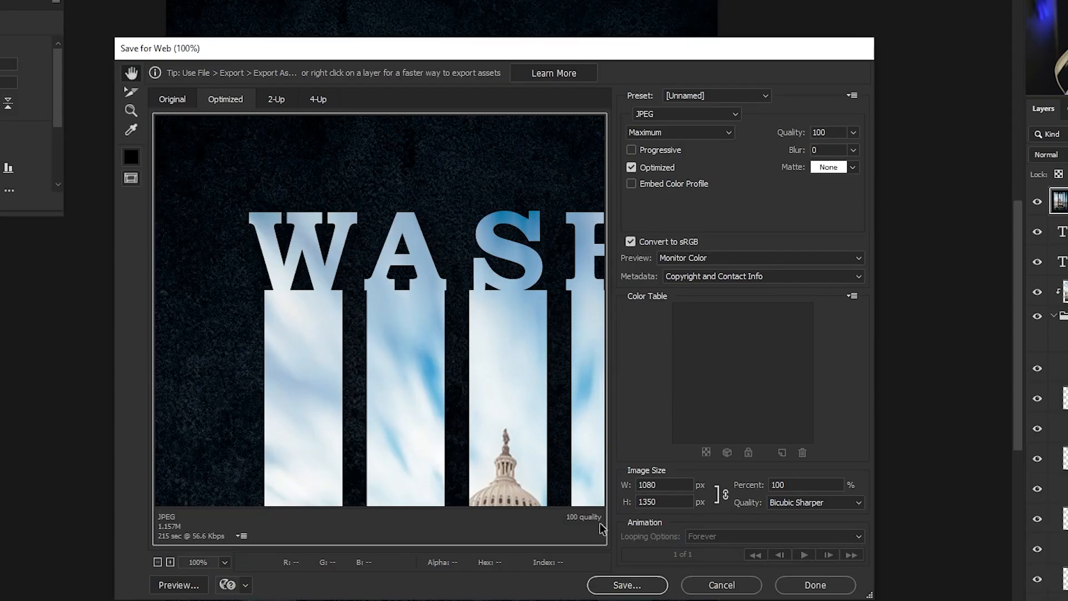
pyautogui.click(626, 585)
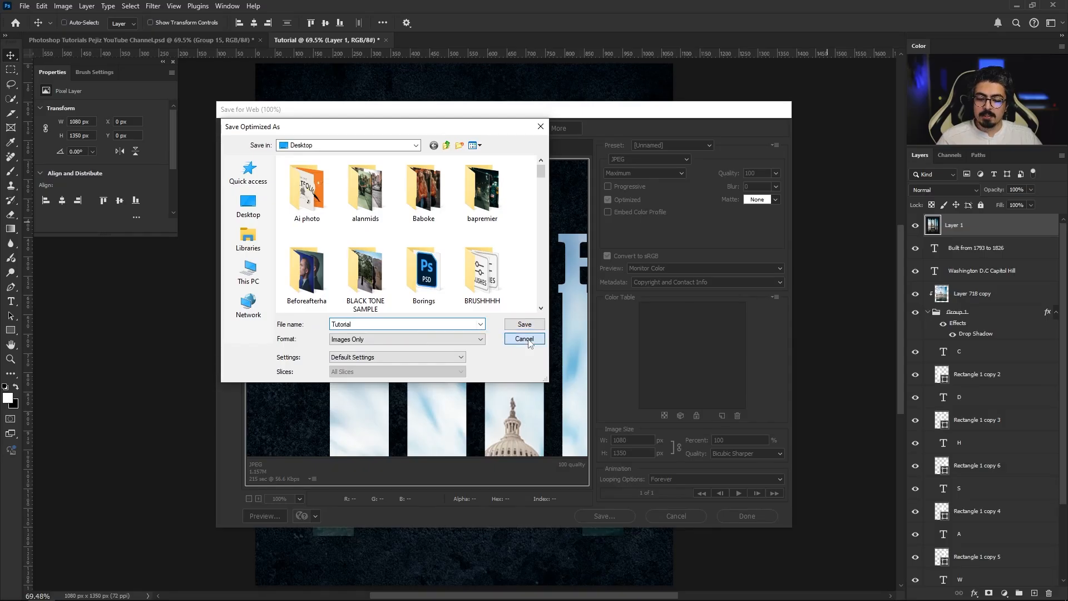
pyautogui.click(528, 341)
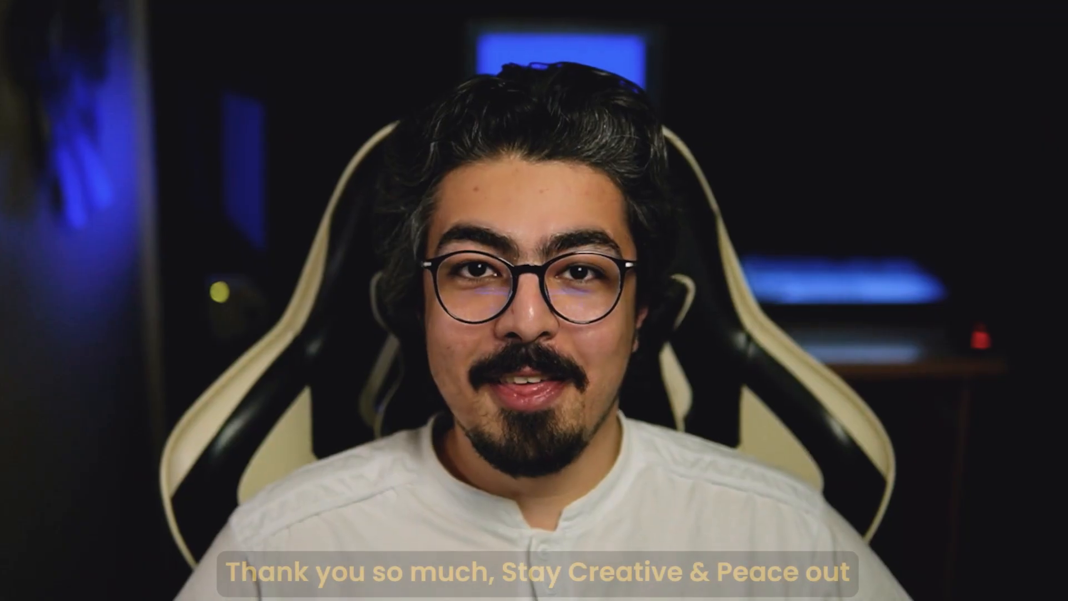